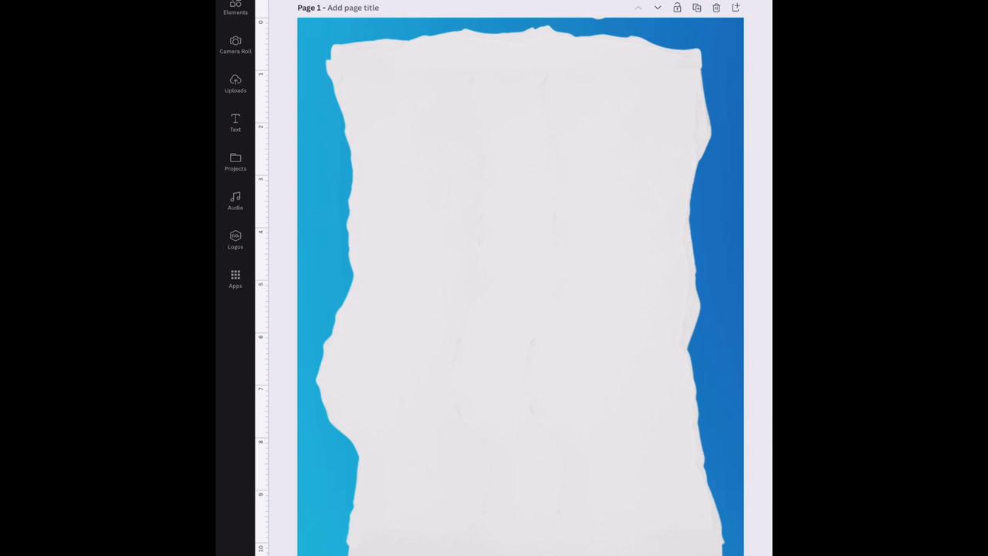
Add the blank torn-paper picture from the camera roll to page 2
{"action": "scroll", "coordinate": [520, 286], "scroll_direction": "down", "scroll_amount": 6}
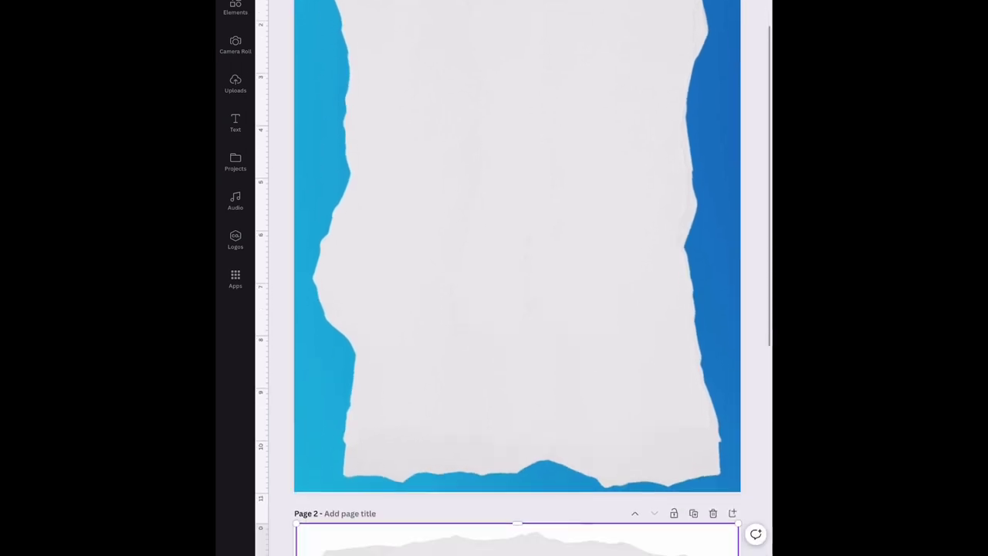
{"action": "scroll", "coordinate": [515, 278], "scroll_direction": "down", "scroll_amount": 4}
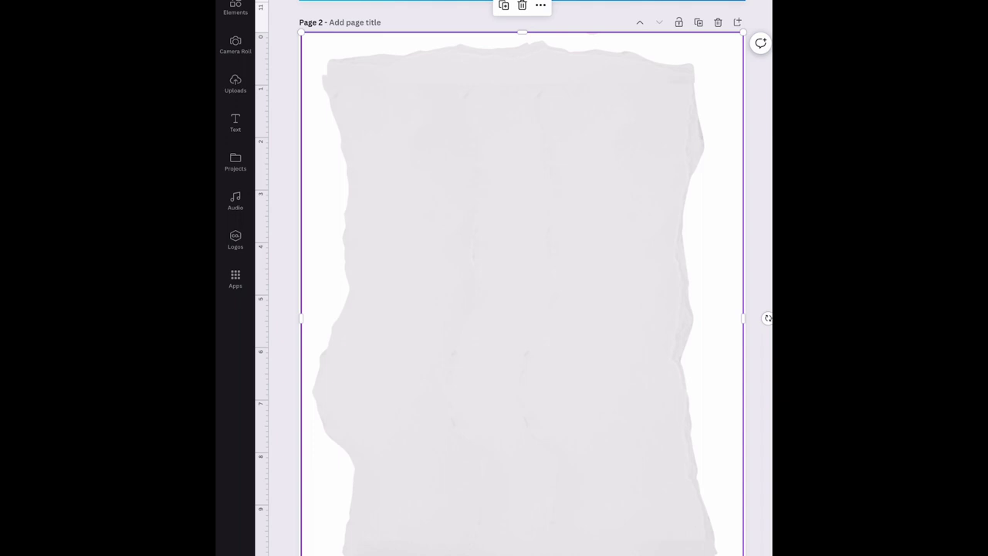
{"action": "left_click", "coordinate": [235, 44]}
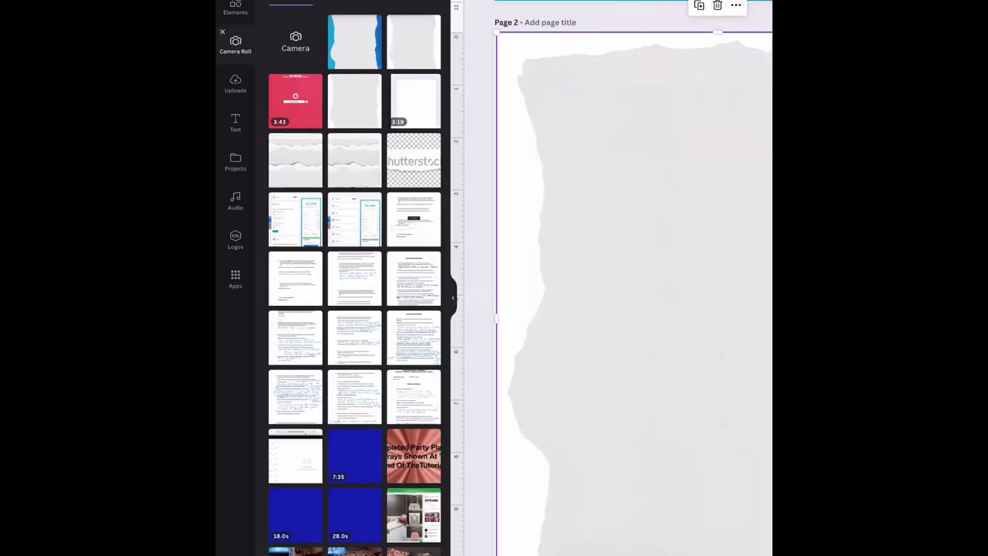
{"action": "left_click", "coordinate": [414, 42]}
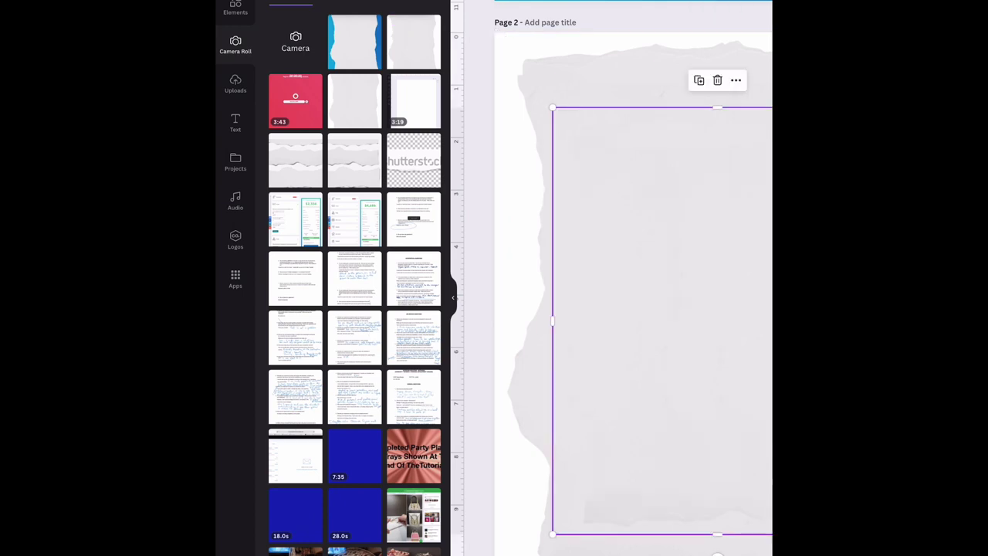
{"action": "left_click", "coordinate": [453, 298]}
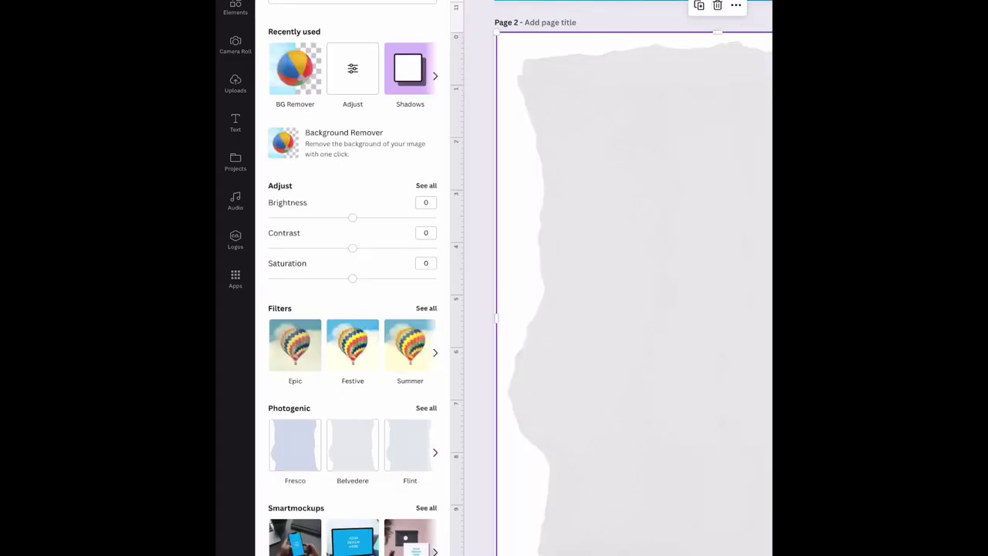
Try the Glow shadow on page 2's torn paper and replace it with the Drop shadow
{"action": "left_click", "coordinate": [410, 68]}
{"action": "left_click", "coordinate": [353, 14]}
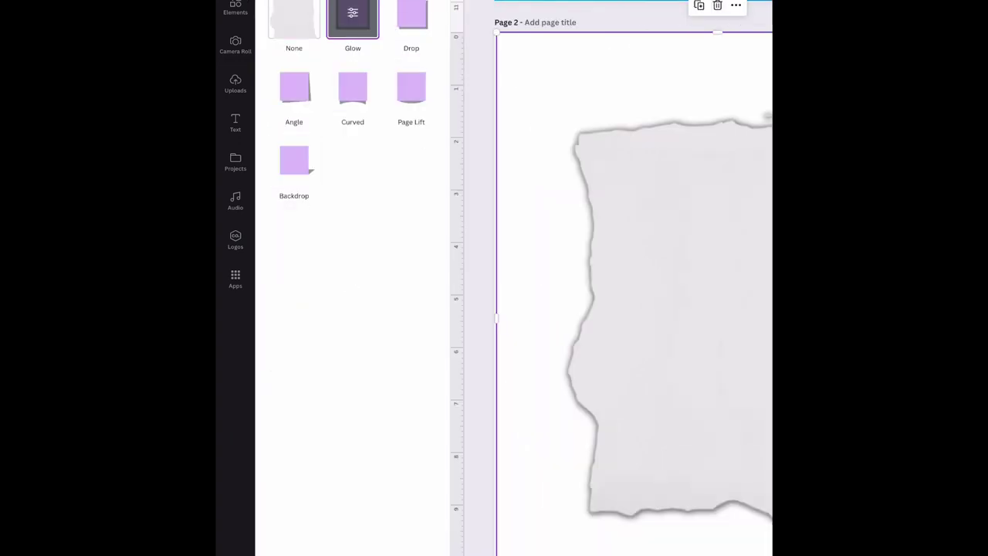
{"action": "scroll", "coordinate": [617, 308], "scroll_direction": "down", "scroll_amount": 3}
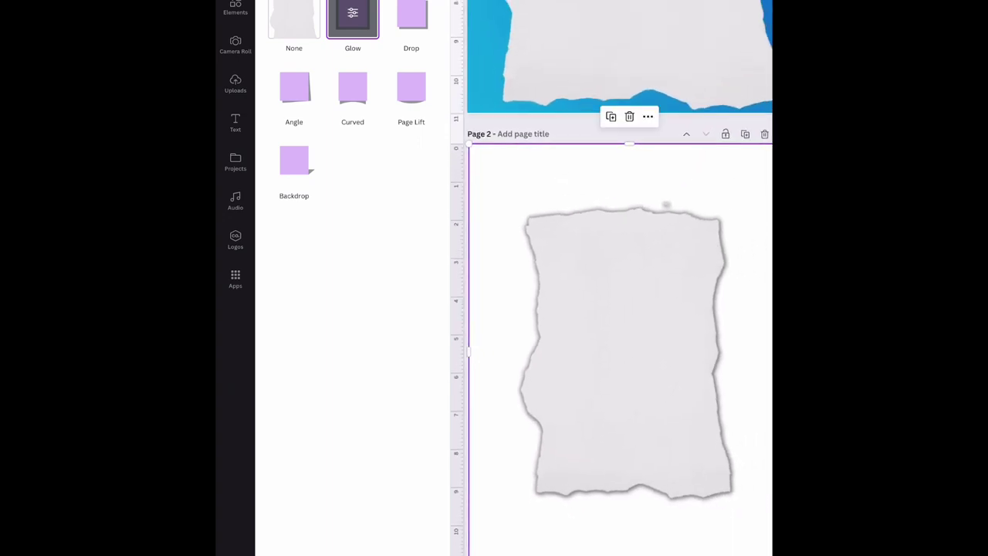
{"action": "left_click", "coordinate": [411, 15]}
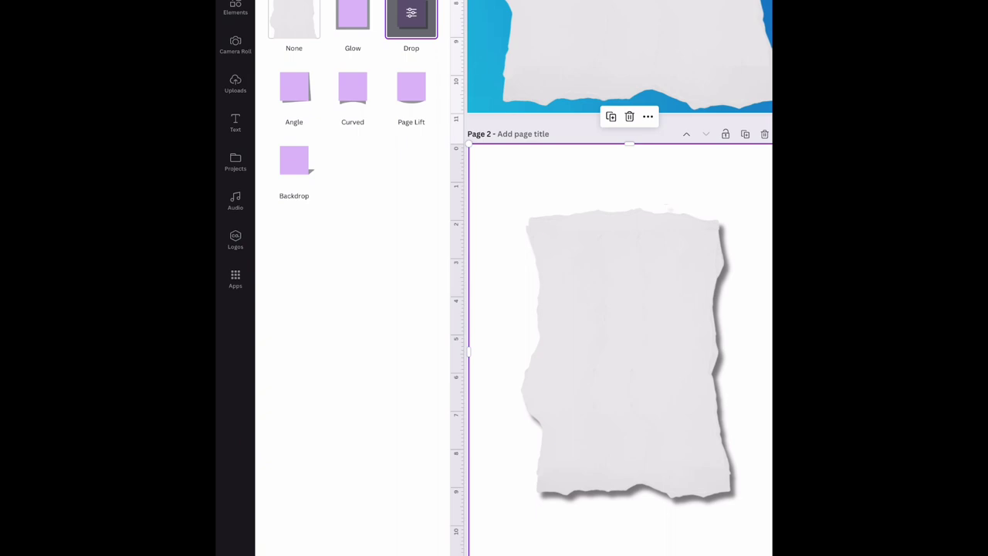
{"action": "scroll", "coordinate": [618, 347], "scroll_direction": "up", "scroll_amount": 4}
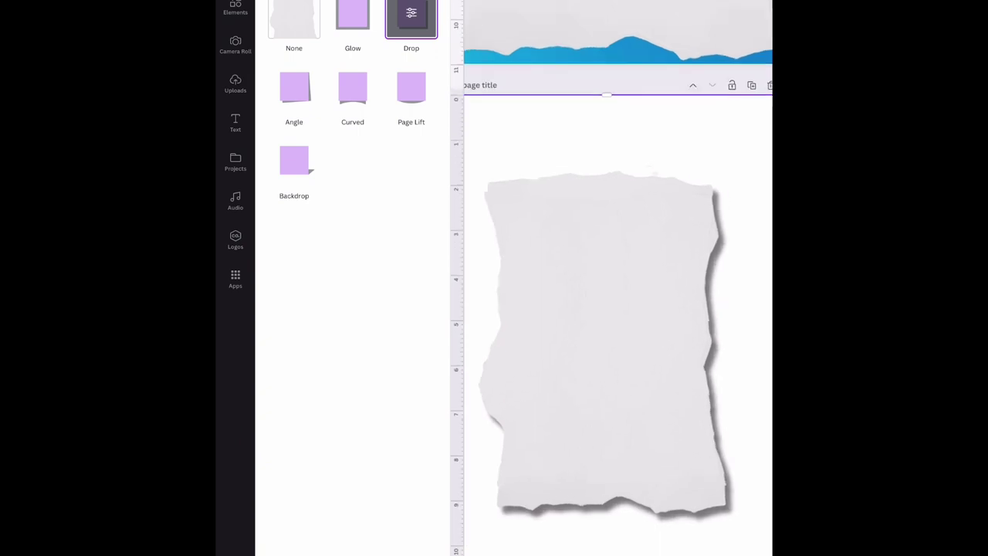
{"action": "scroll", "coordinate": [617, 348], "scroll_direction": "down", "scroll_amount": 2}
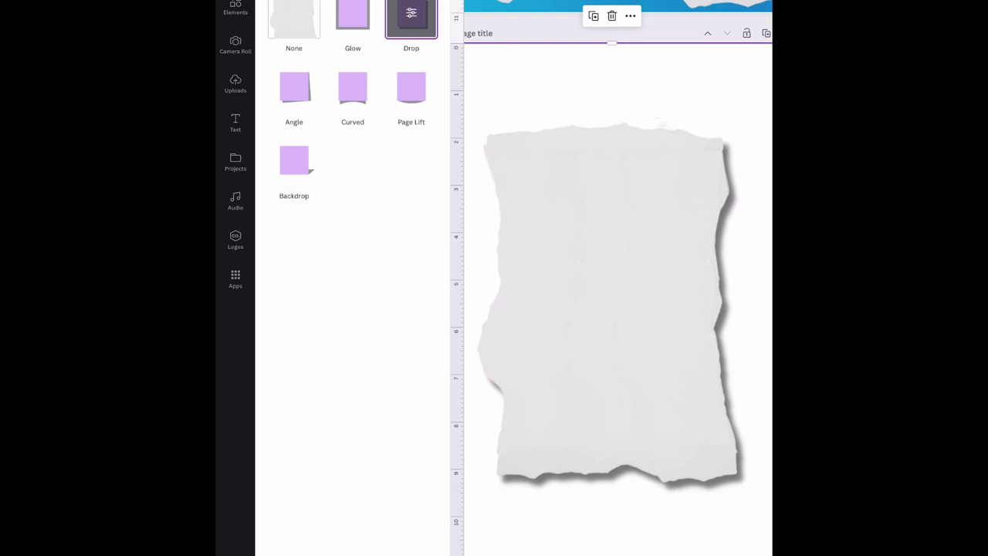
Set the torn paper's drop shadow to blur 10, transparency 39 and offset 0
{"action": "left_click", "coordinate": [411, 17]}
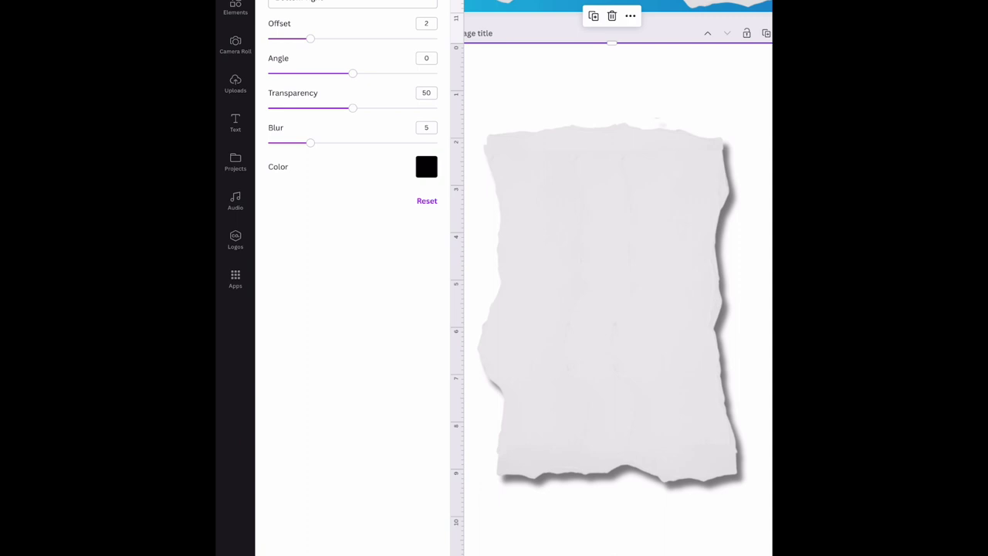
{"action": "left_click_drag", "start_coordinate": [309, 142], "coordinate": [351, 143]}
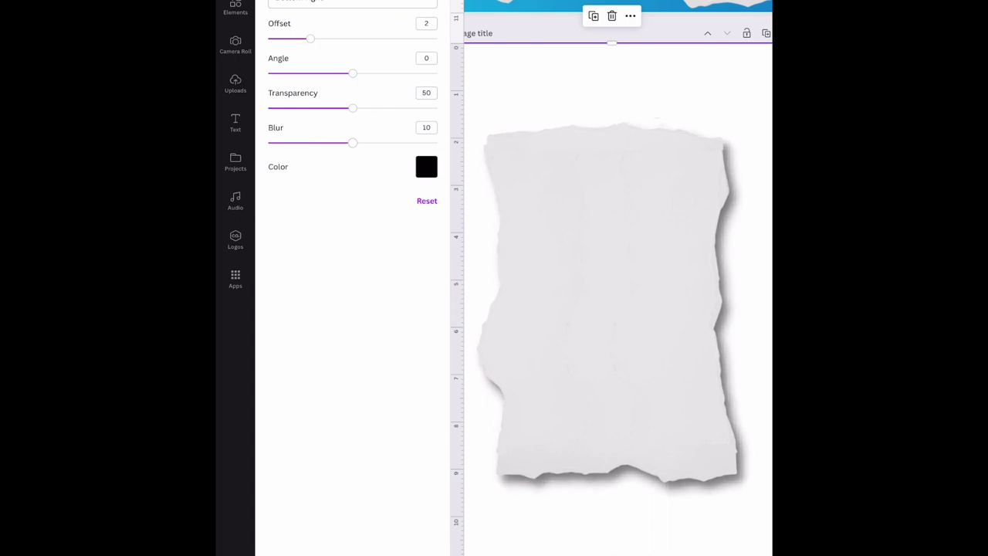
{"action": "left_click_drag", "start_coordinate": [352, 108], "coordinate": [333, 108]}
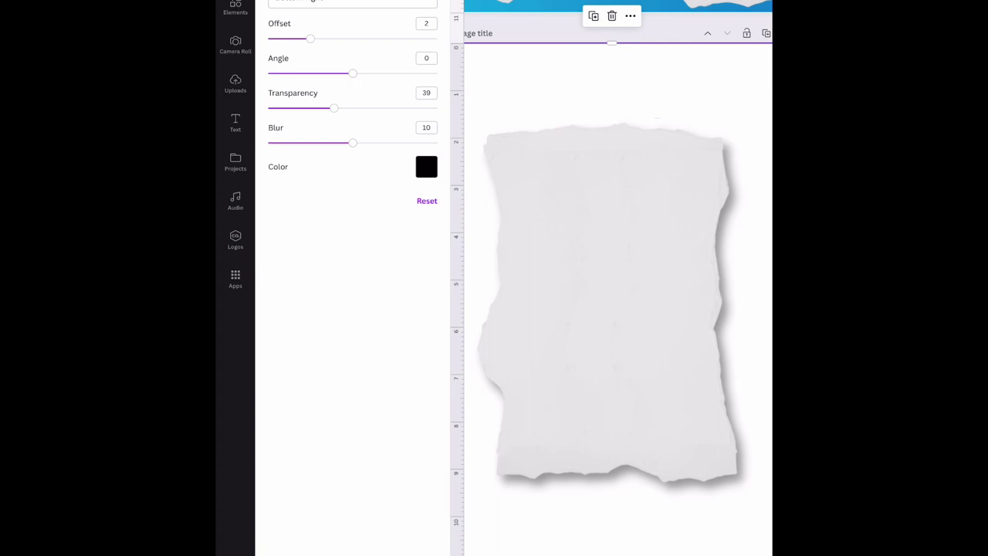
{"action": "left_click_drag", "start_coordinate": [309, 39], "coordinate": [268, 39]}
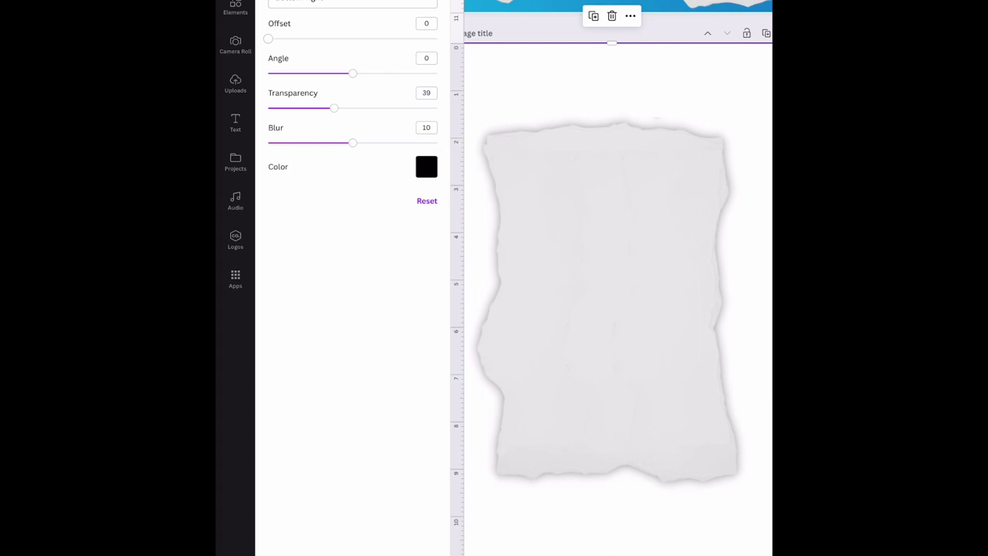
{"action": "mouse_move", "coordinate": [267, 38]}
{"action": "left_mouse_down"}
{"action": "mouse_move", "coordinate": [288, 38]}
{"action": "mouse_move", "coordinate": [267, 39]}
{"action": "left_mouse_up"}
{"action": "left_click", "coordinate": [274, 2]}
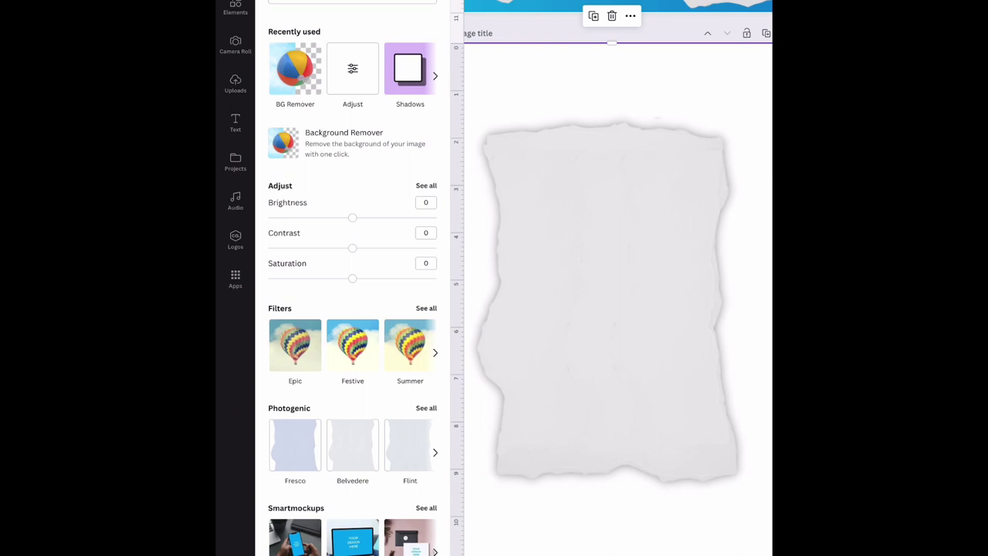
Reposition the shadowed torn paper on page 2 and enlarge it until it nearly fills the page
{"action": "left_click", "coordinate": [610, 301]}
{"action": "left_click_drag", "start_coordinate": [515, 301], "coordinate": [476, 247]}
{"action": "left_click_drag", "start_coordinate": [620, 439], "coordinate": [703, 553]}
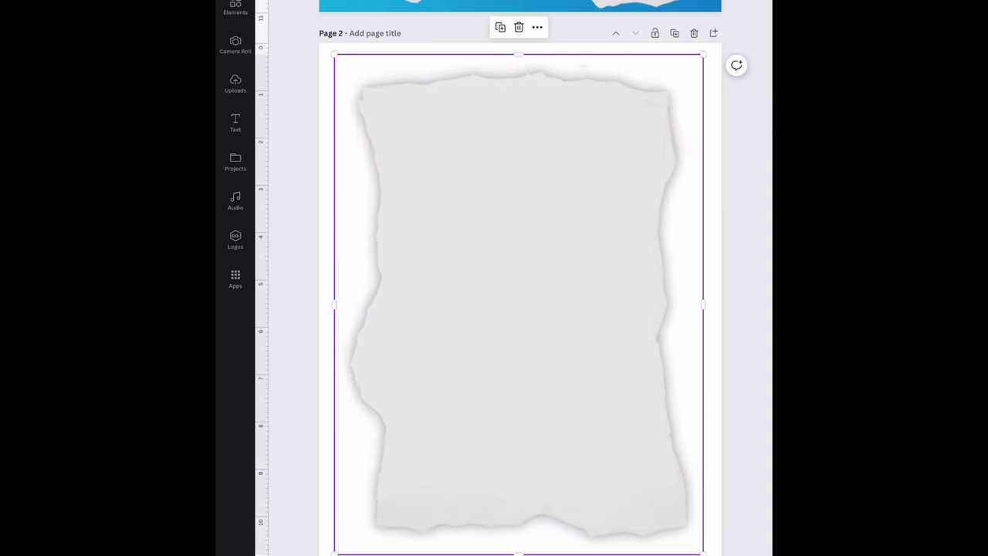
Insert the rose-gold sunburst picture with the black glitter border from the camera roll onto page 2
{"action": "left_click", "coordinate": [235, 44]}
{"action": "scroll", "coordinate": [354, 278], "scroll_direction": "down", "scroll_amount": 10}
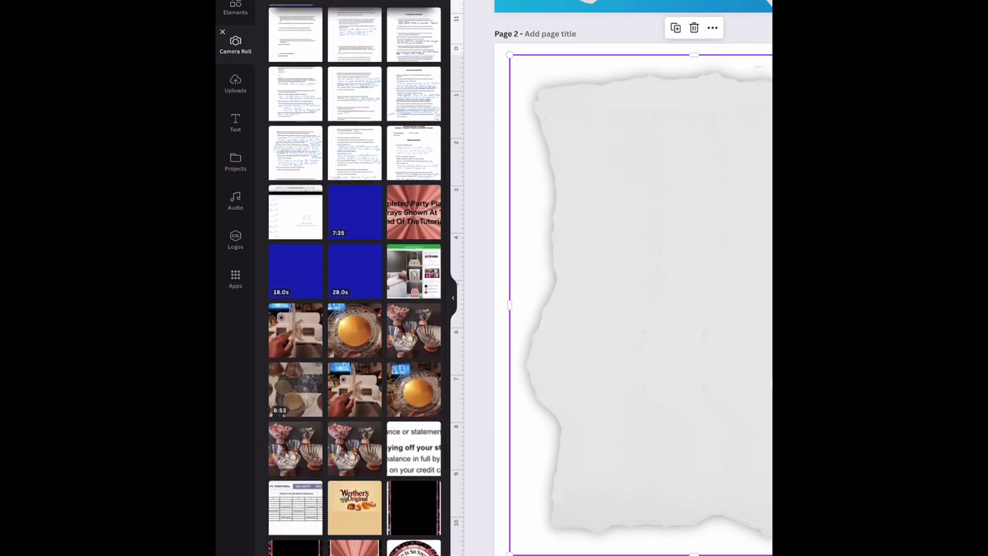
{"action": "left_click", "coordinate": [354, 312]}
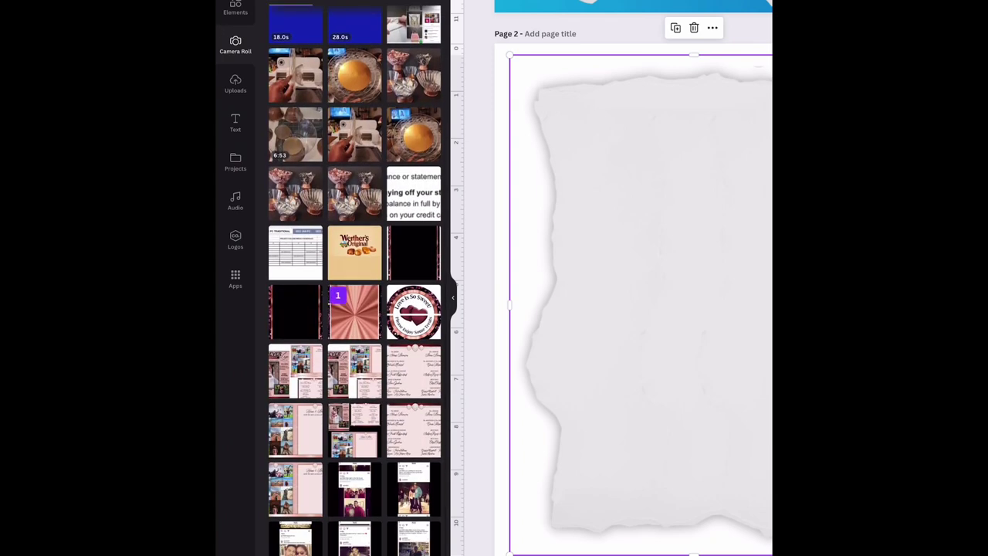
{"action": "left_click", "coordinate": [354, 312]}
{"action": "left_click", "coordinate": [355, 312]}
{"action": "left_click", "coordinate": [453, 298]}
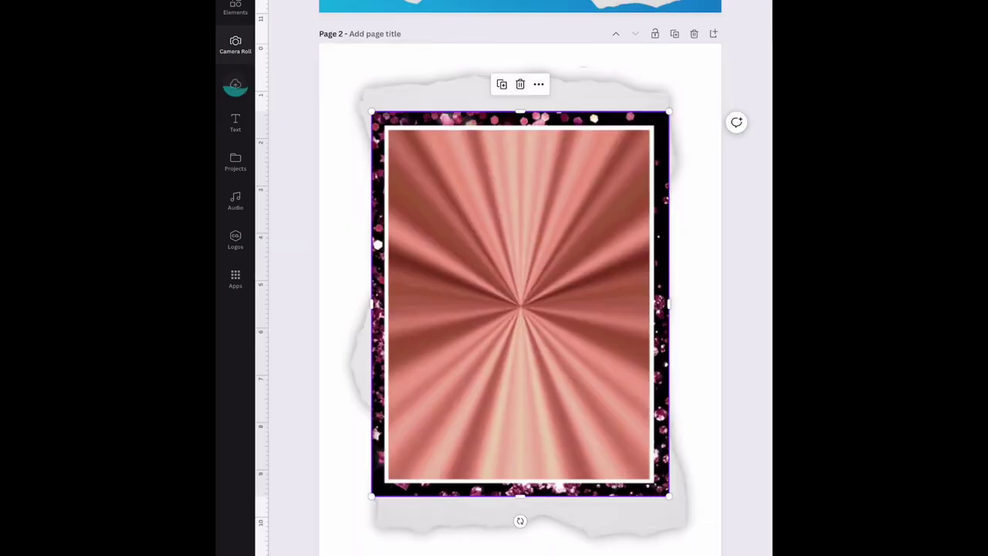
Crop the sunburst picture to its rays, covering all of page 2, and send it behind the torn paper
{"action": "left_click_drag", "start_coordinate": [668, 303], "coordinate": [647, 303]}
{"action": "left_click_drag", "start_coordinate": [371, 304], "coordinate": [390, 302]}
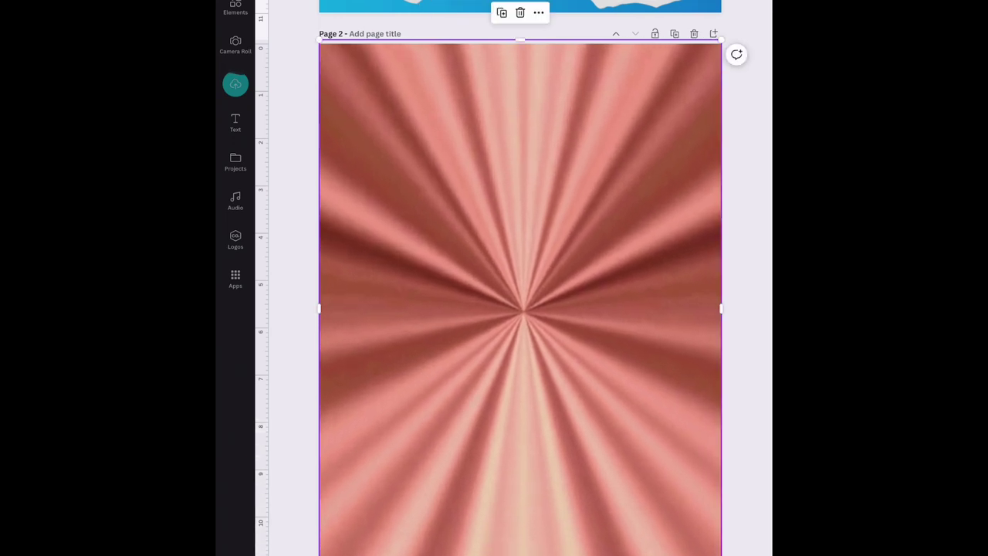
{"action": "left_click", "coordinate": [598, 2]}
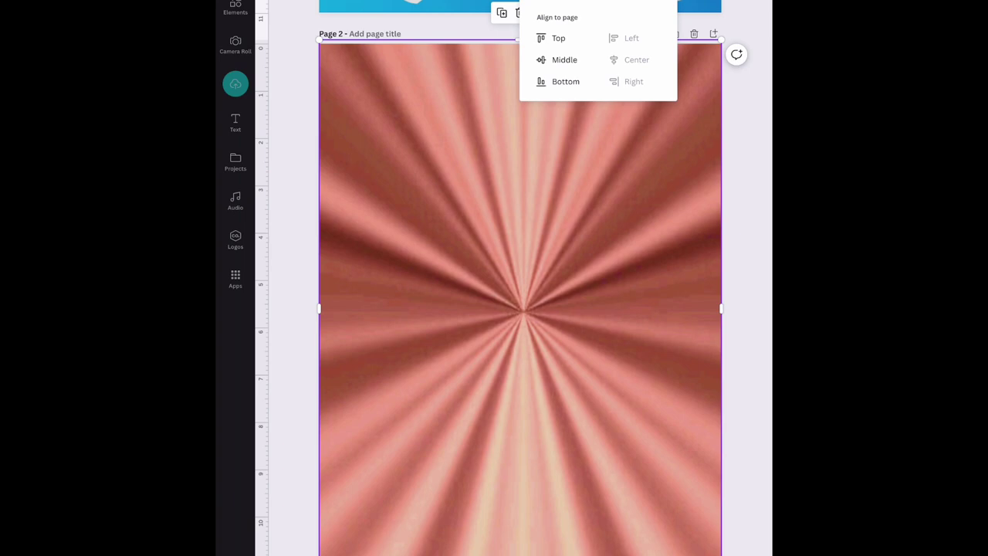
{"action": "left_click", "coordinate": [636, 2]}
{"action": "left_click", "coordinate": [598, 1]}
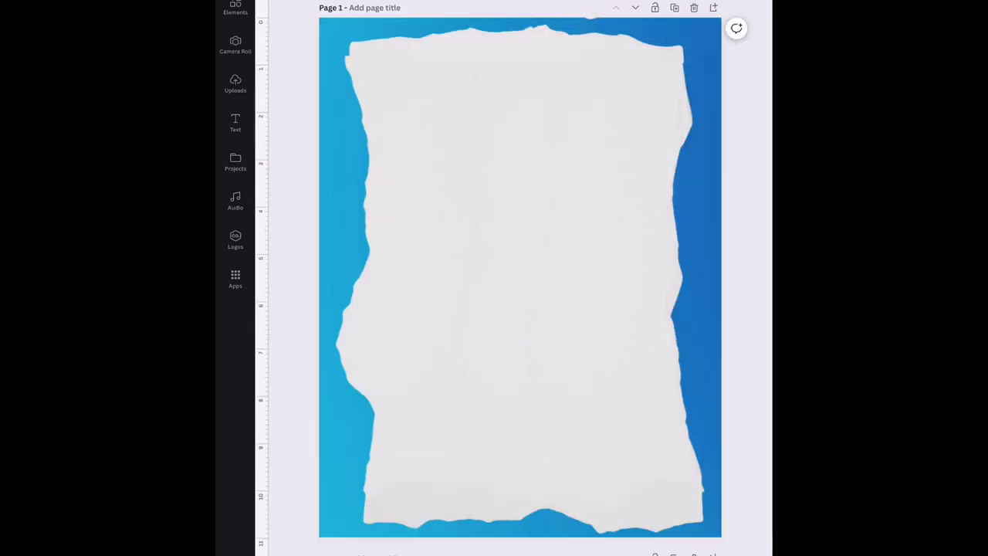
{"action": "scroll", "coordinate": [520, 278], "scroll_direction": "down", "scroll_amount": 7}
{"action": "scroll", "coordinate": [520, 277], "scroll_direction": "up", "scroll_amount": 7}
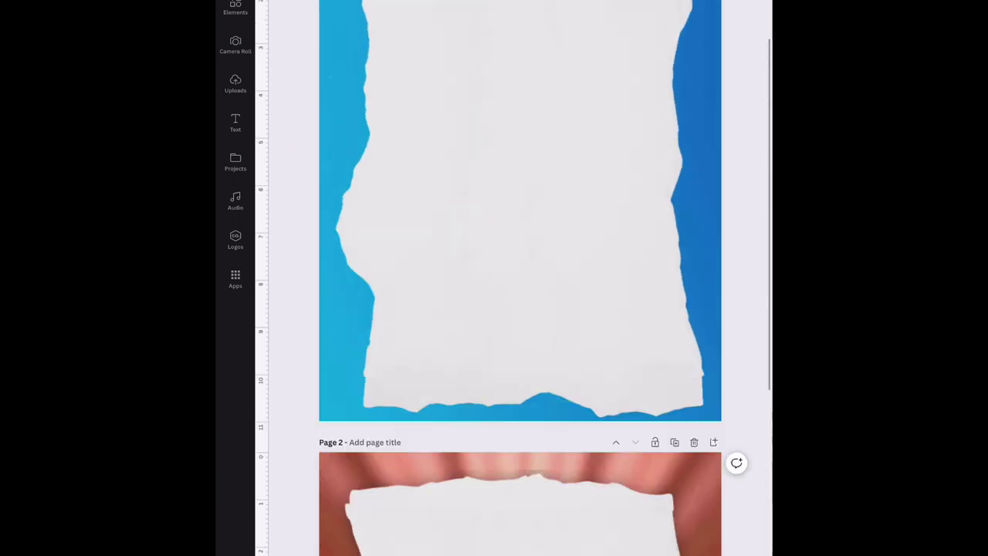
{"action": "left_click", "coordinate": [520, 278]}
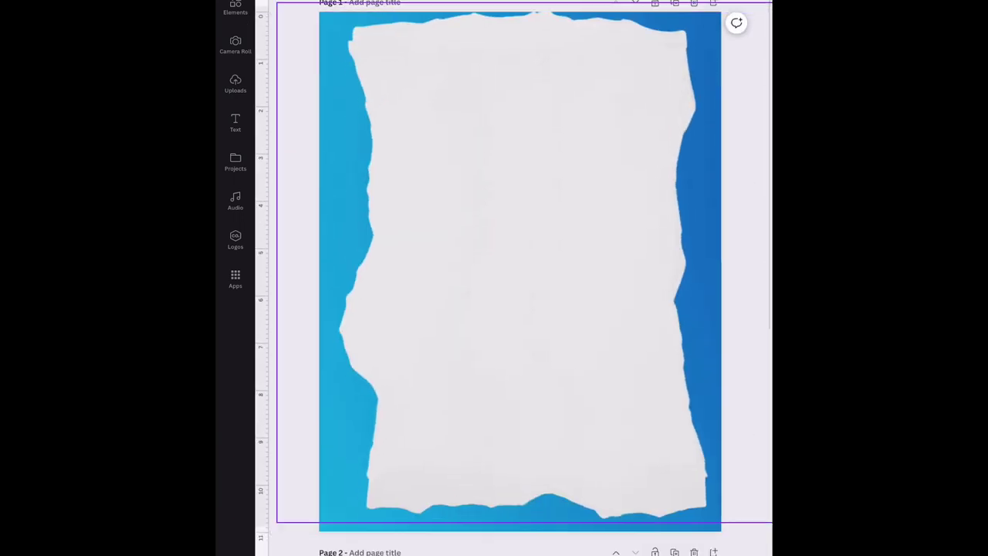
{"action": "left_click_drag", "start_coordinate": [517, 266], "coordinate": [387, 293]}
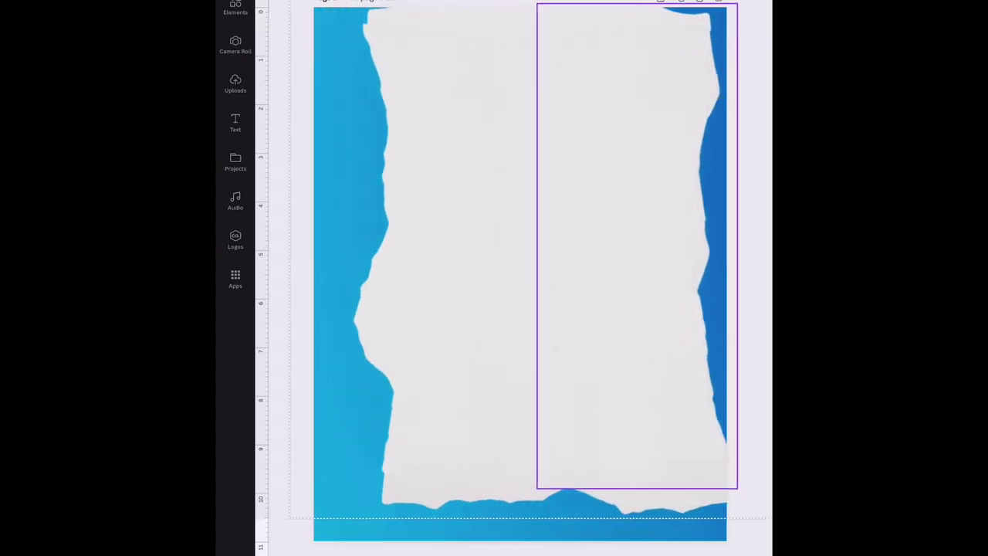
{"action": "left_click_drag", "start_coordinate": [635, 245], "coordinate": [614, 260]}
{"action": "key", "text": "Escape"}
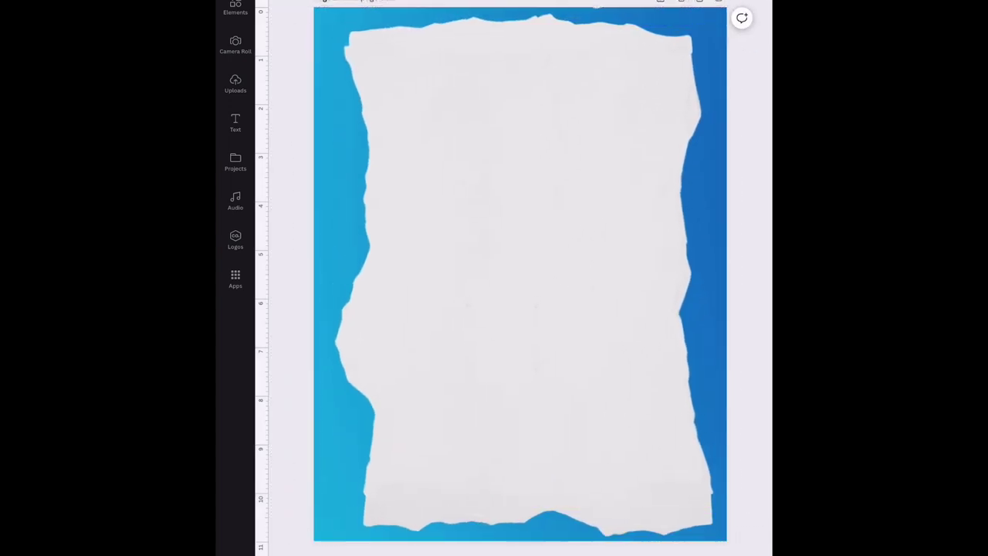
{"action": "scroll", "coordinate": [519, 278], "scroll_direction": "up", "scroll_amount": 1}
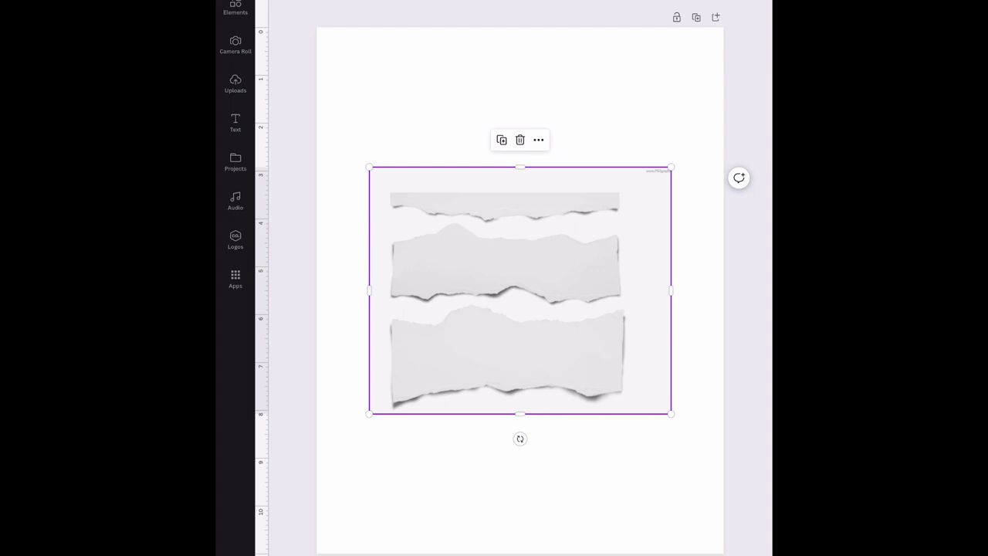
Crop the torn-paper sheet to its lowest strip, rotate it 90 degrees counterclockwise and trim its two short ends
{"action": "left_click_drag", "start_coordinate": [520, 166], "coordinate": [521, 301]}
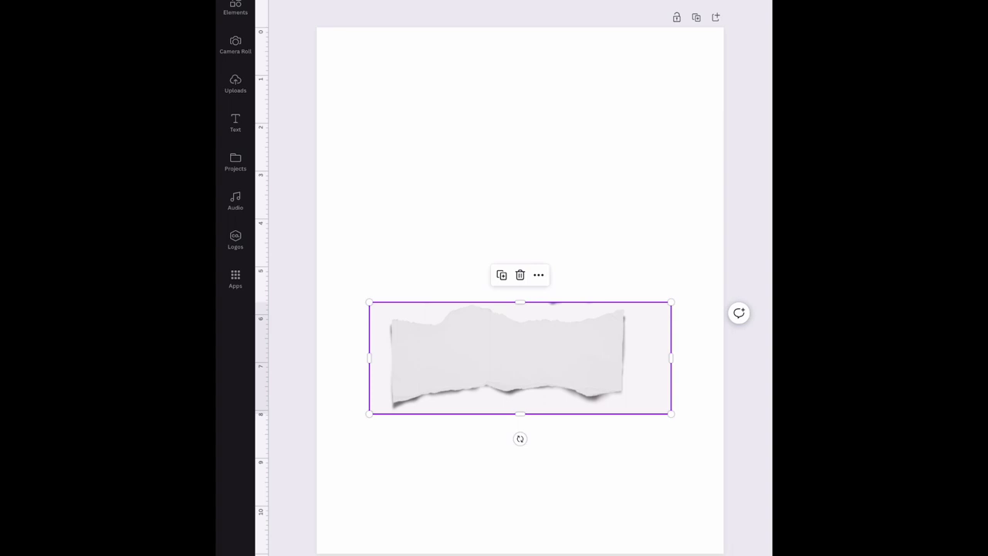
{"action": "left_click_drag", "start_coordinate": [519, 439], "coordinate": [601, 357]}
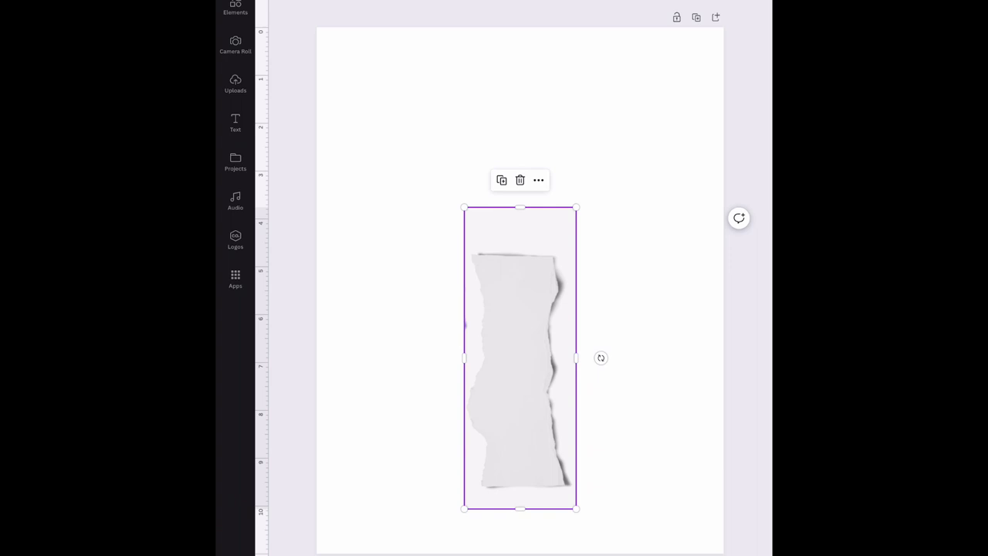
{"action": "left_click_drag", "start_coordinate": [520, 207], "coordinate": [520, 244]}
{"action": "left_click_drag", "start_coordinate": [521, 508], "coordinate": [520, 494]}
Move the upright paper strip to the left part of the page, enlarge it to nearly full page height and adjust its crop edges
{"action": "left_click_drag", "start_coordinate": [576, 369], "coordinate": [385, 172]}
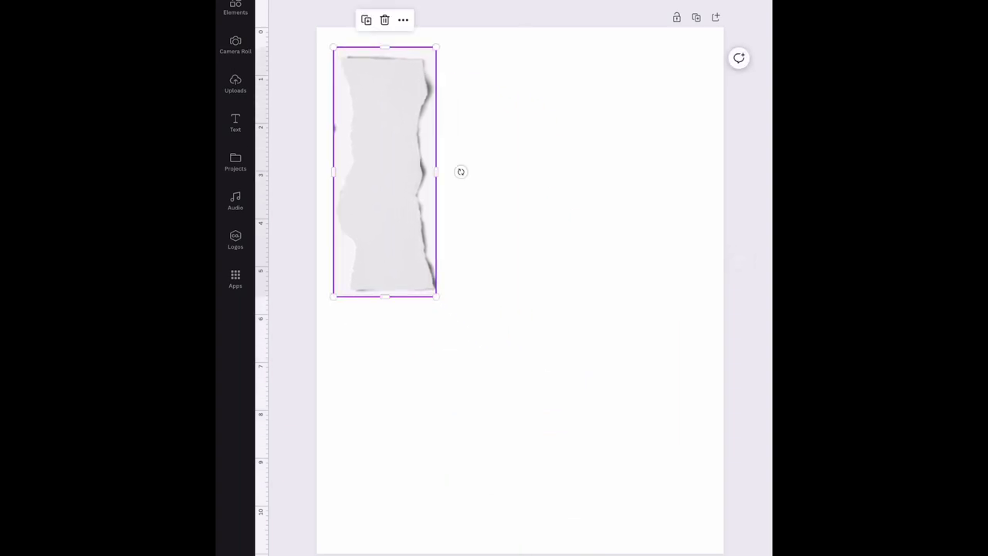
{"action": "left_click_drag", "start_coordinate": [436, 296], "coordinate": [538, 547]}
{"action": "left_click_drag", "start_coordinate": [540, 297], "coordinate": [542, 296]}
{"action": "left_click_drag", "start_coordinate": [541, 47], "coordinate": [545, 40]}
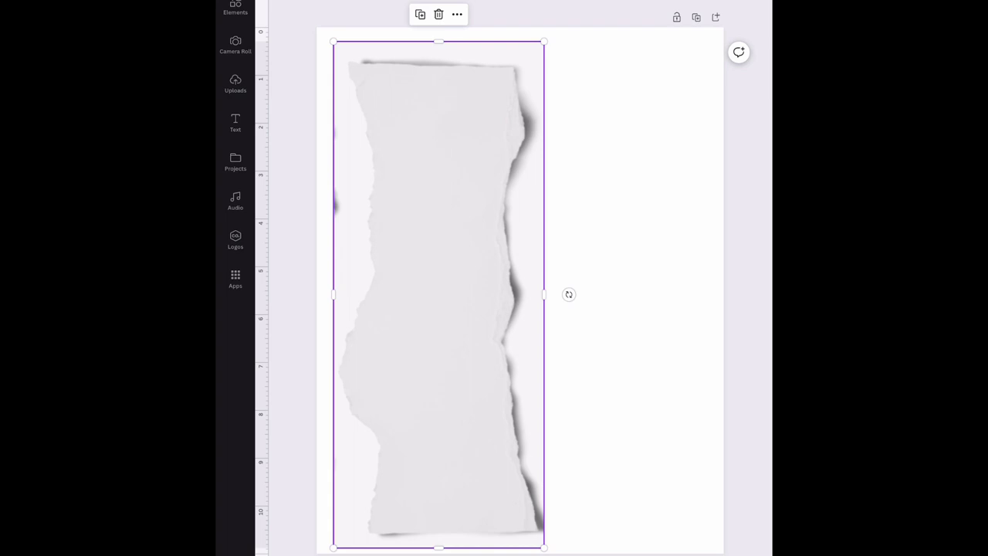
{"action": "left_click_drag", "start_coordinate": [545, 291], "coordinate": [546, 294]}
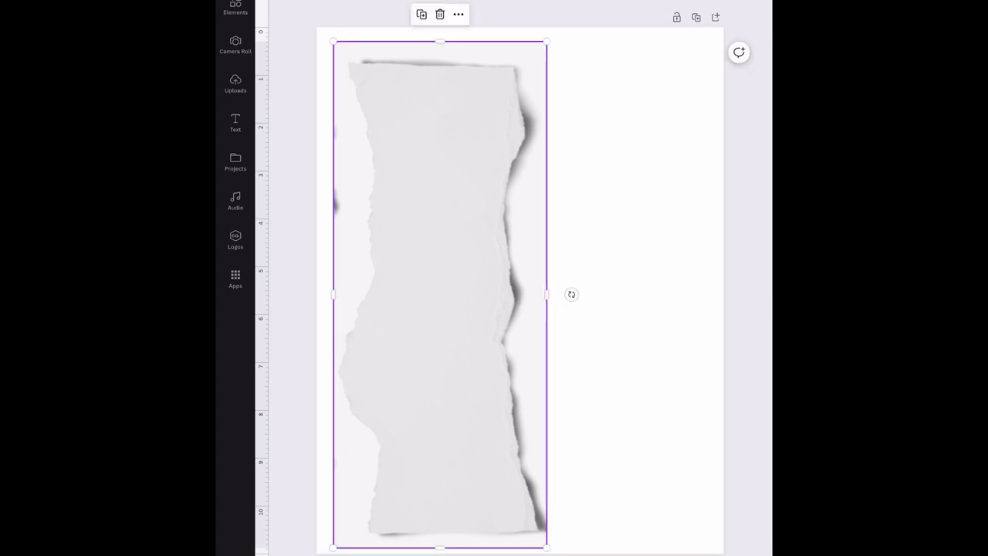
Remove the paper strip's background and place a level duplicate of it overlapping its right part
{"action": "left_click", "coordinate": [293, 1]}
{"action": "left_click", "coordinate": [351, 143]}
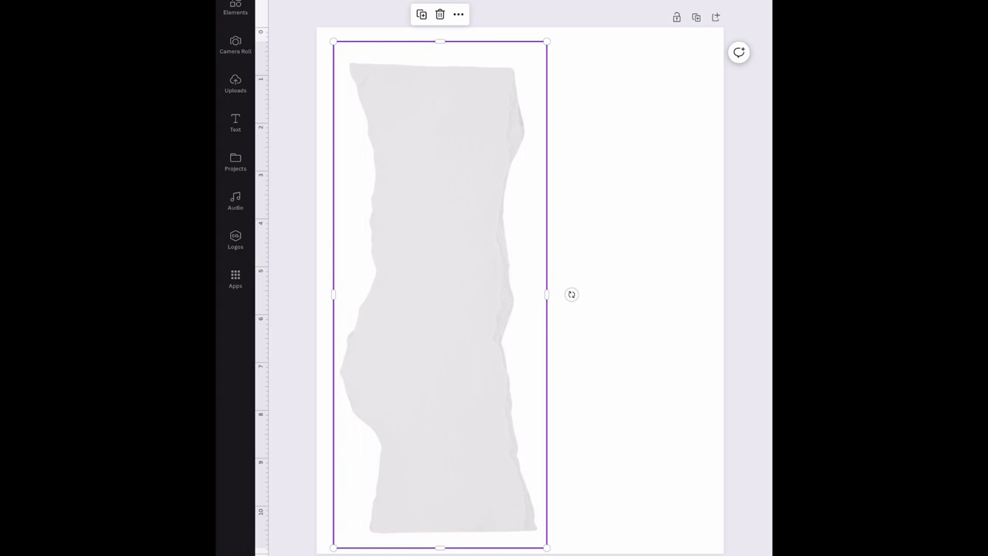
{"action": "key", "text": "ctrl+d"}
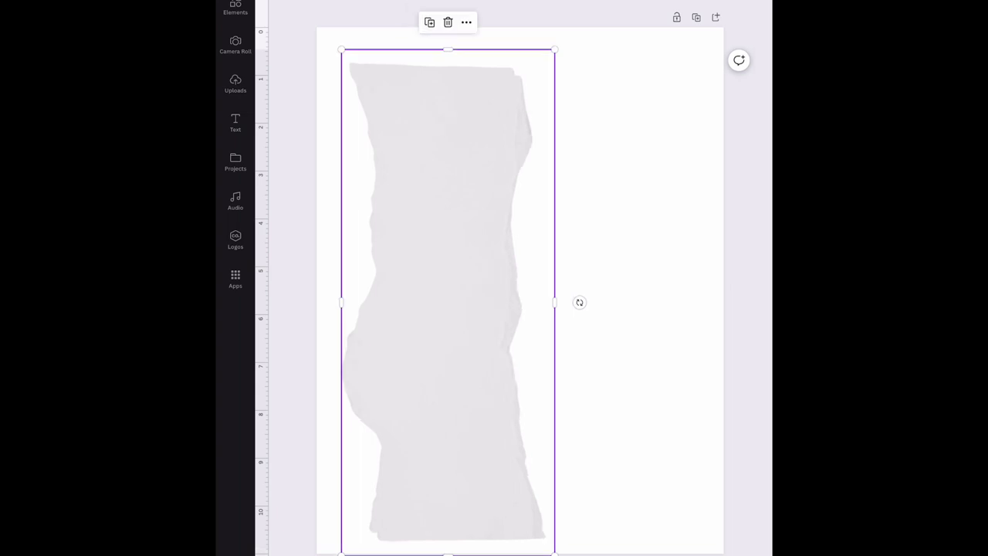
{"action": "left_click_drag", "start_coordinate": [447, 301], "coordinate": [566, 294]}
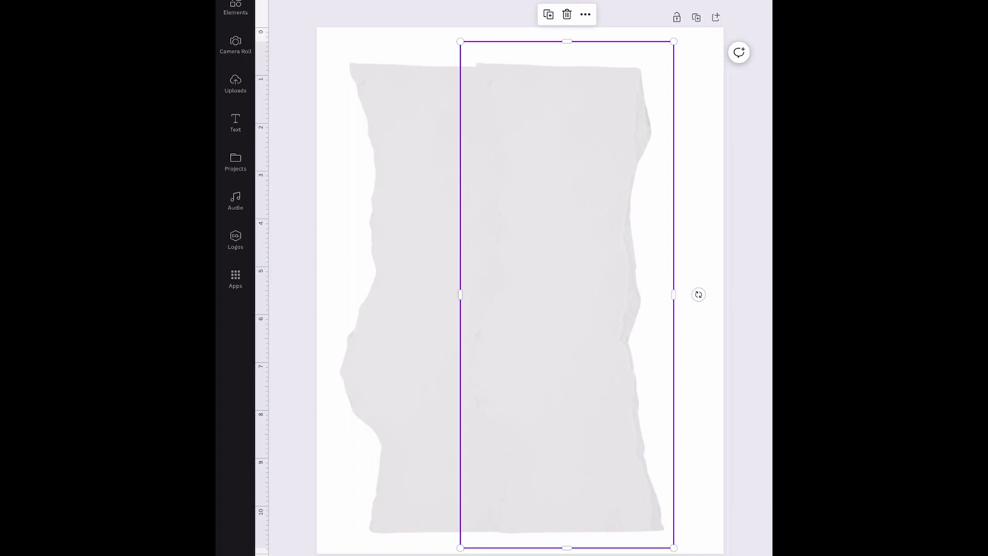
Crop the torn outer edge off the duplicate strip and group it with the original strip
{"action": "left_click_drag", "start_coordinate": [673, 294], "coordinate": [609, 294]}
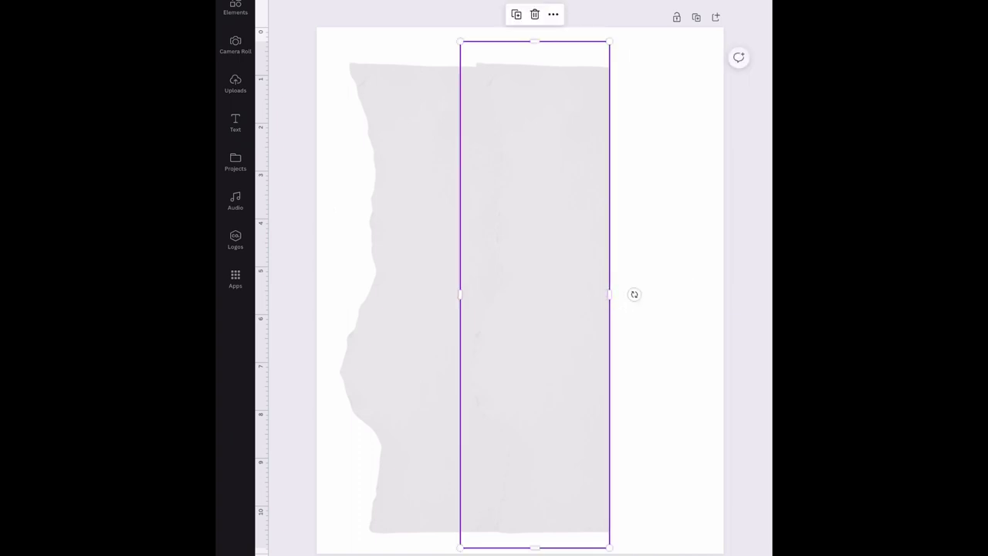
{"action": "left_click", "coordinate": [668, 309]}
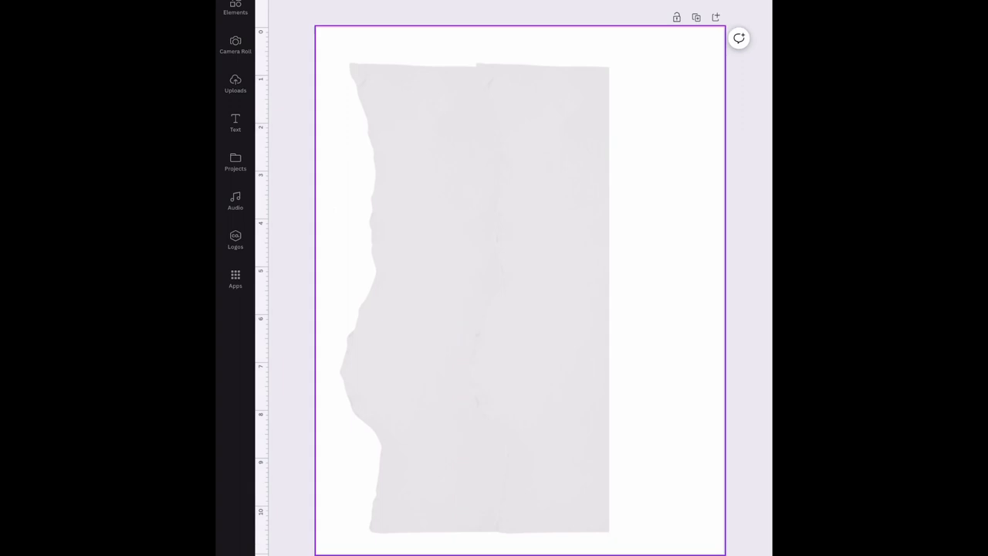
{"action": "left_click", "coordinate": [422, 301]}
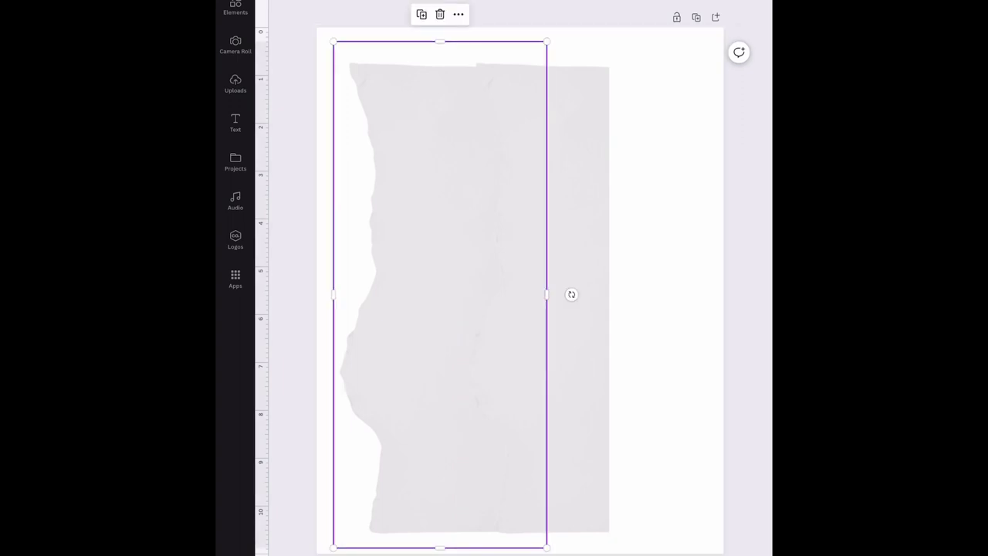
{"action": "left_click", "coordinate": [459, 14]}
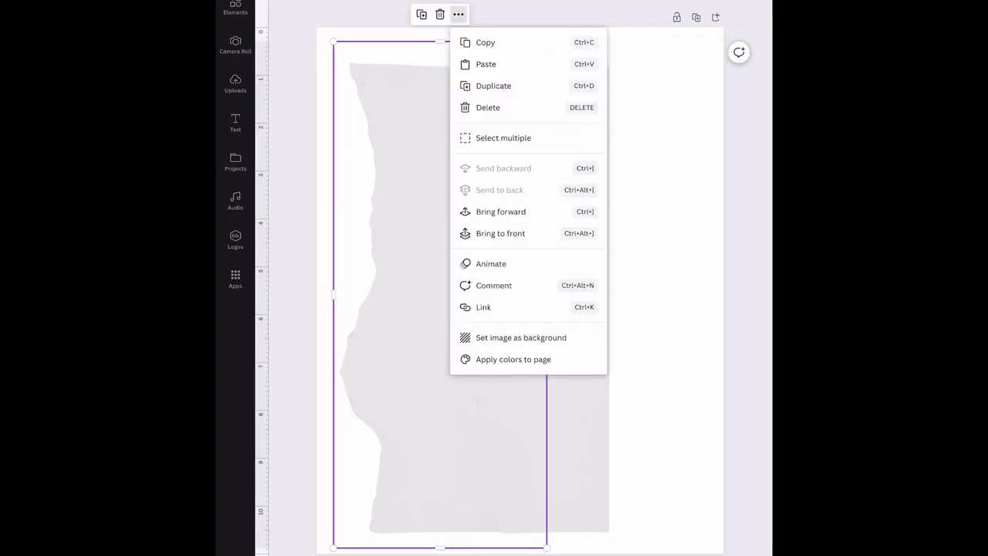
{"action": "left_click", "coordinate": [504, 139]}
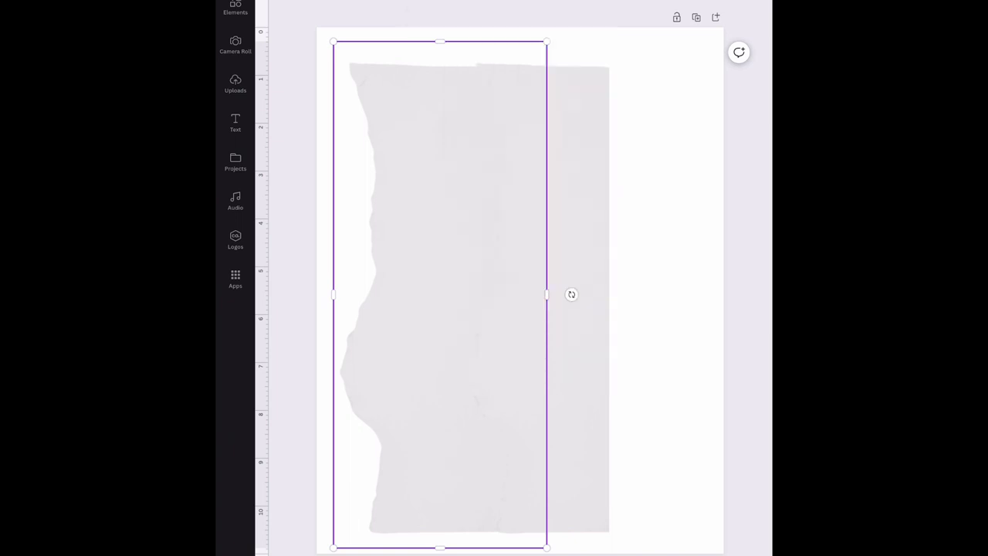
{"action": "left_click", "coordinate": [581, 320]}
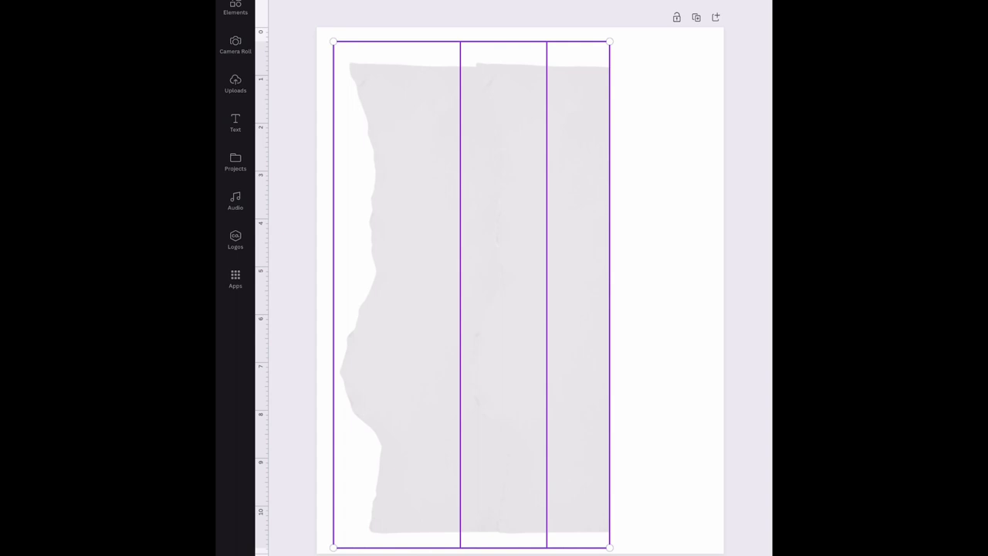
{"action": "left_click", "coordinate": [618, 1]}
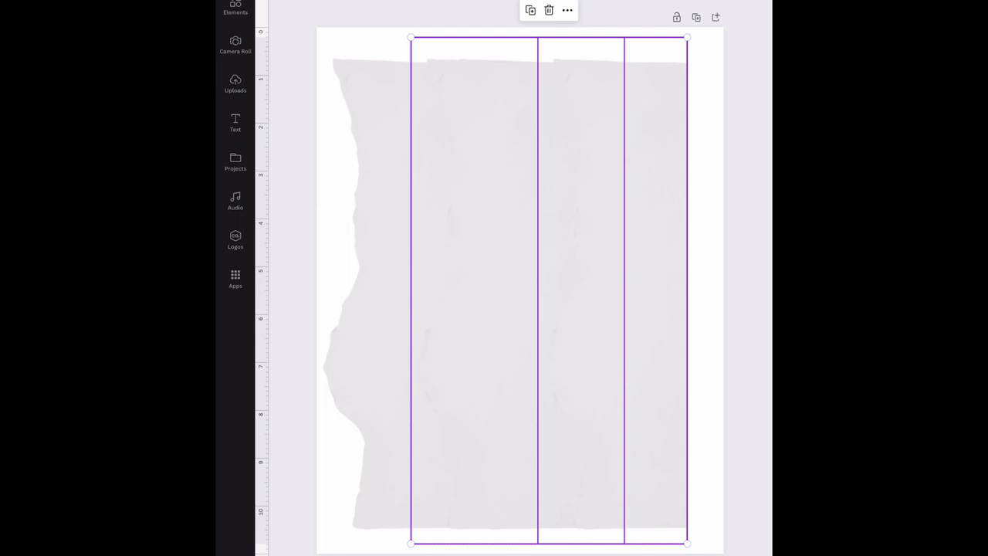
Extend the paper with another strip that ends in a torn outer edge, and group all strips into one page-wide sheet
{"action": "left_click", "coordinate": [705, 290]}
{"action": "left_click", "coordinate": [518, 291]}
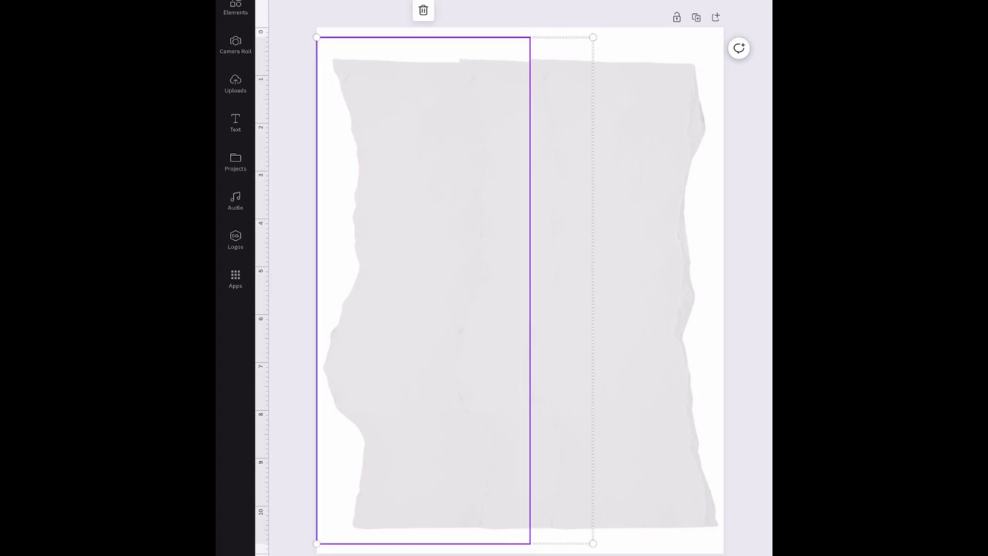
{"action": "left_click_drag", "start_coordinate": [593, 38], "coordinate": [593, 37]}
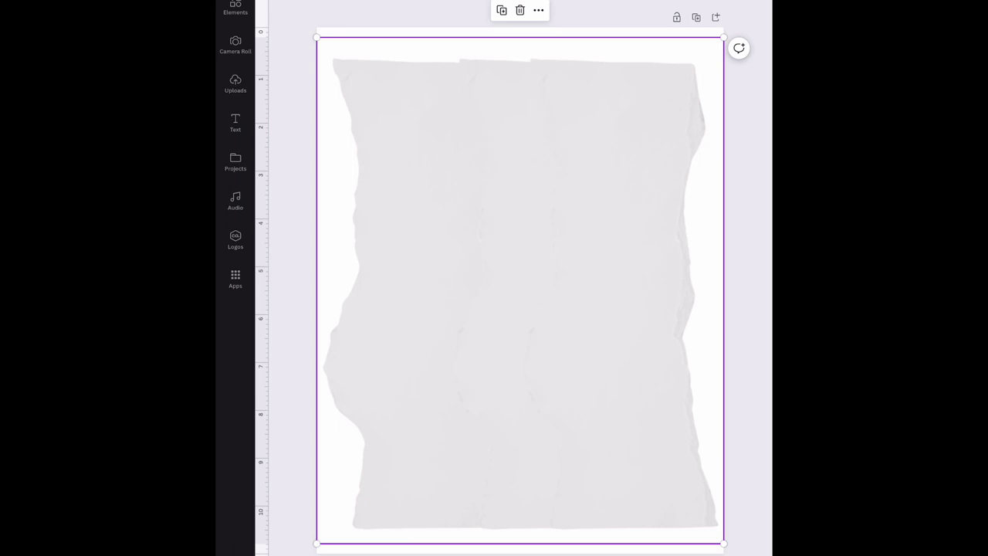
Download the design as a PNG with a transparent background and save the image to the device
{"action": "left_click", "coordinate": [745, 2]}
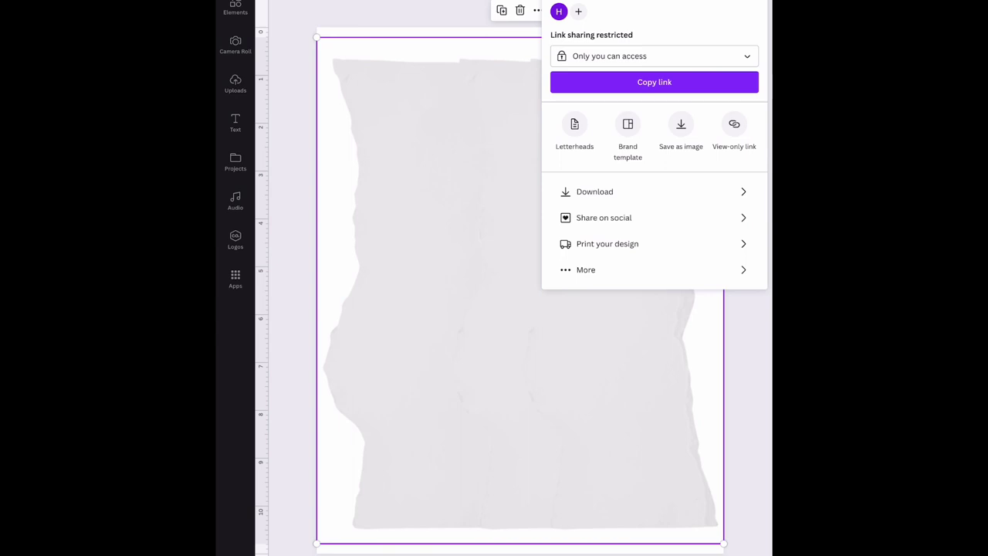
{"action": "left_click", "coordinate": [654, 192]}
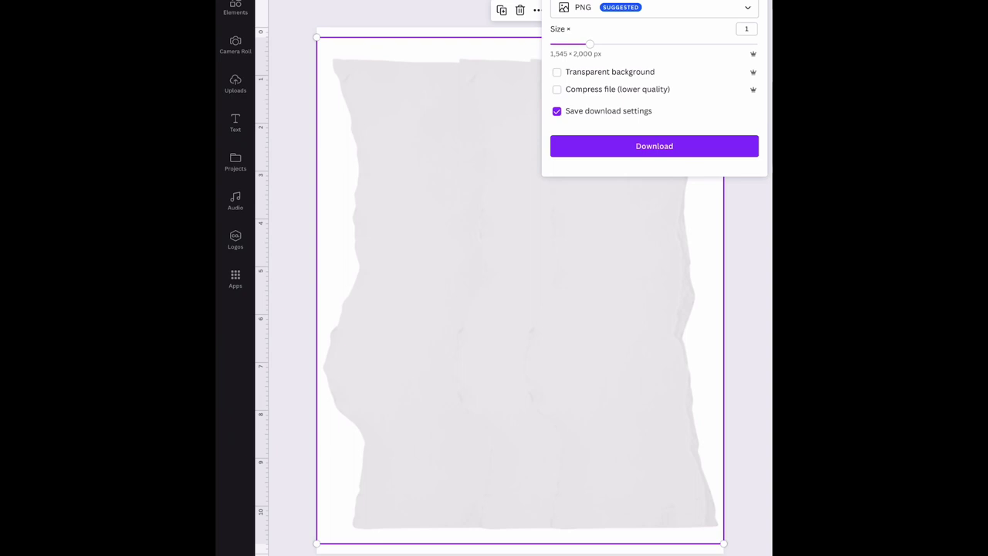
{"action": "left_click", "coordinate": [556, 72]}
{"action": "left_click", "coordinate": [653, 146]}
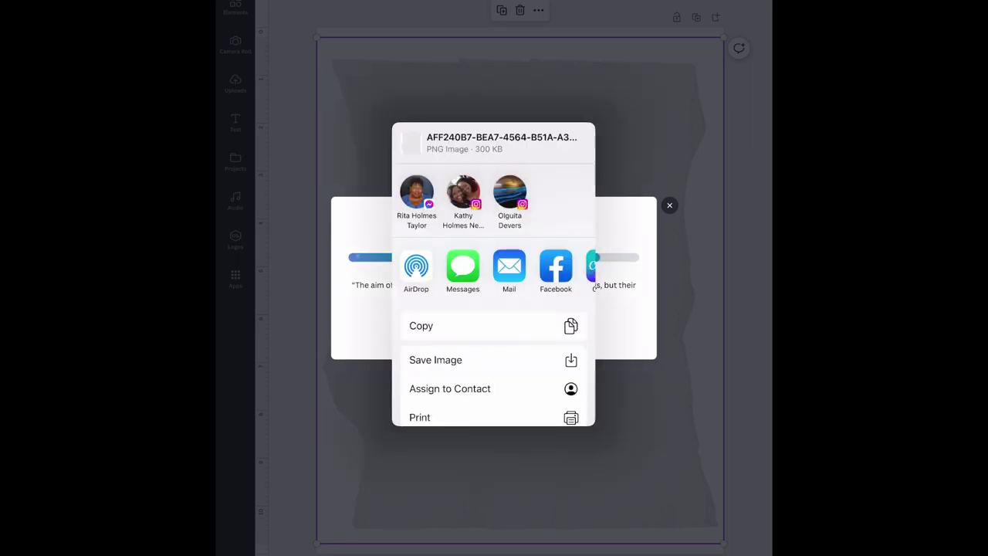
{"action": "left_click", "coordinate": [437, 360]}
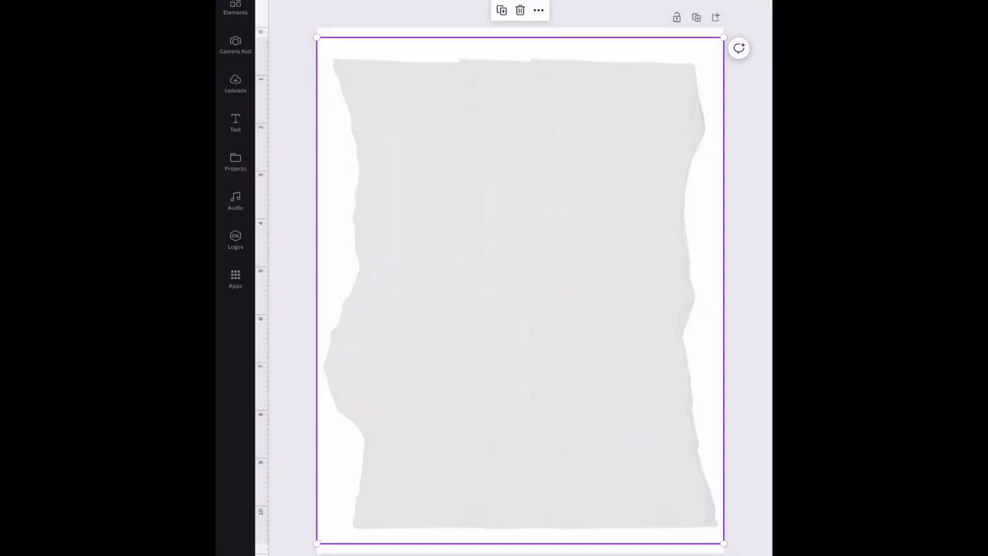
Shrink the grouped paper sheet to leave a margin inside the page and insert the torn-strips picture from the camera roll
{"action": "left_click", "coordinate": [619, 290]}
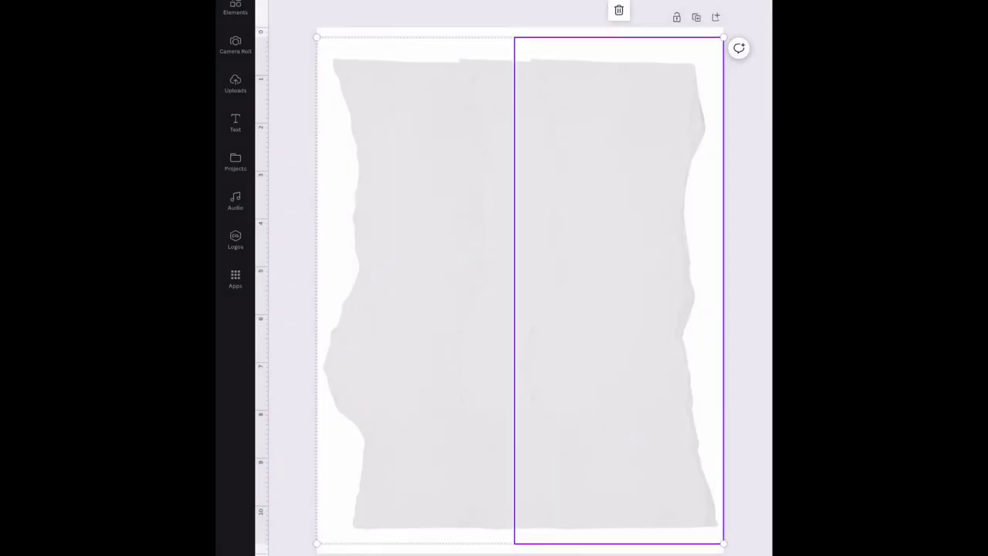
{"action": "left_click", "coordinate": [520, 291]}
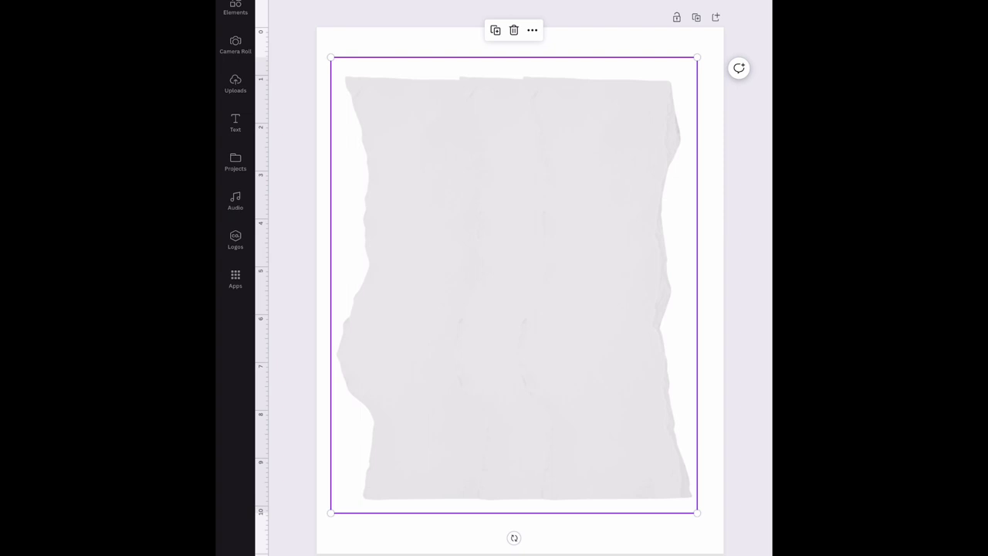
{"action": "left_click", "coordinate": [235, 45]}
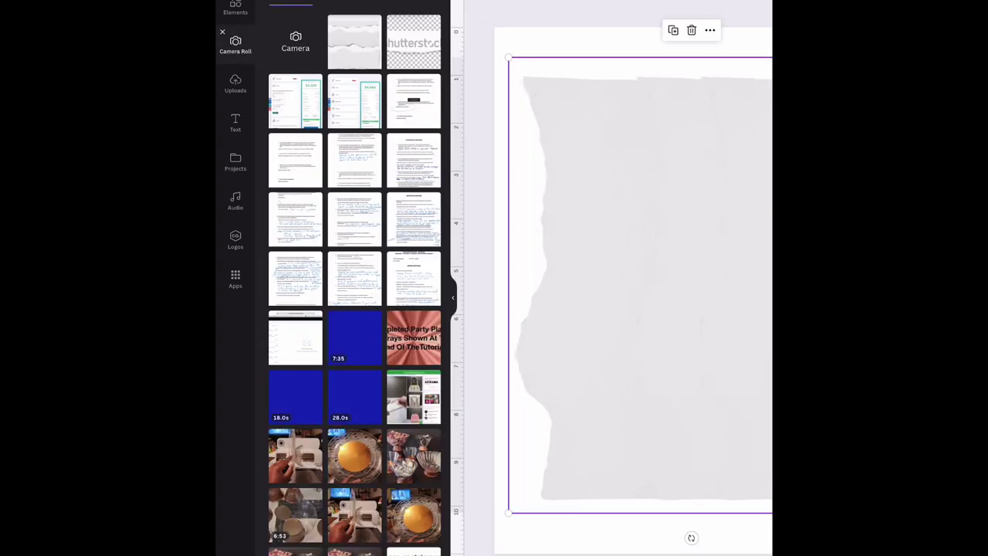
{"action": "left_click", "coordinate": [354, 42]}
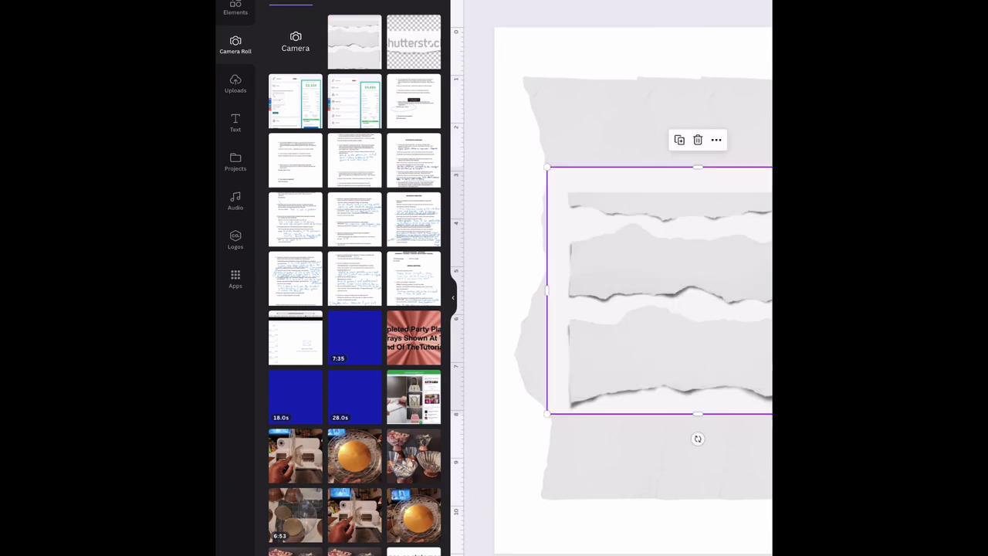
{"action": "left_click", "coordinate": [453, 298]}
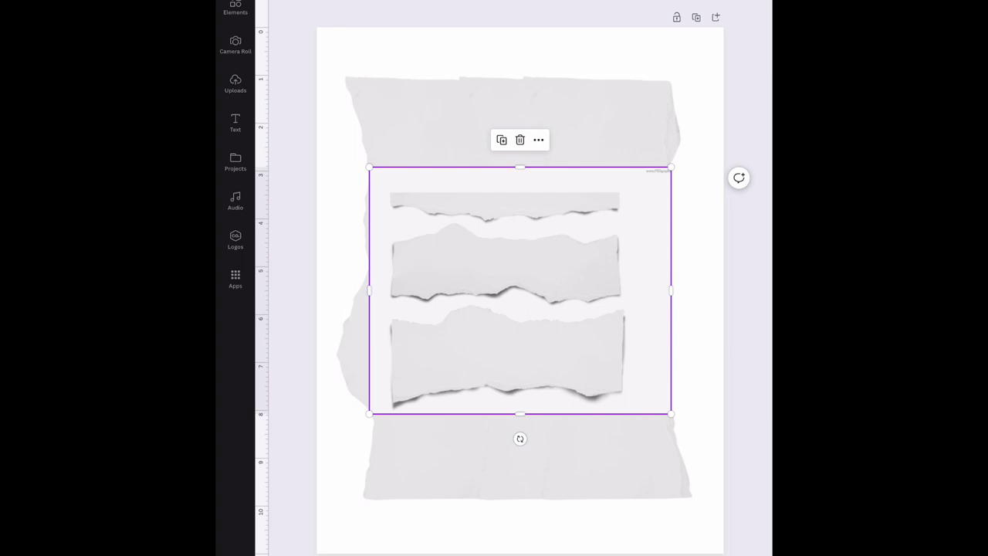
Crop the picture to its top strip, remove its background and fit it enlarged and upside down along the sheet's upper edge
{"action": "left_click_drag", "start_coordinate": [520, 414], "coordinate": [520, 225]}
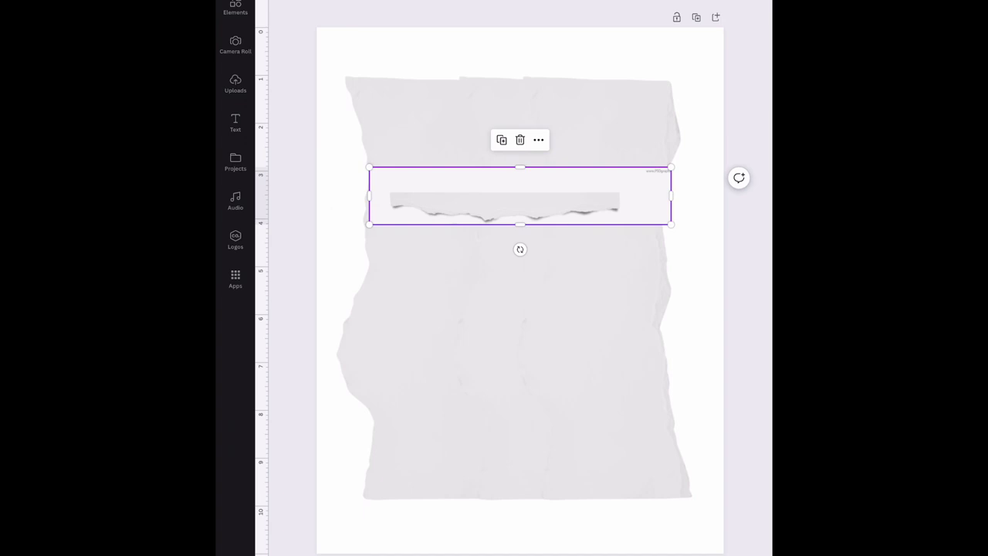
{"action": "left_click", "coordinate": [285, 2]}
{"action": "left_click", "coordinate": [343, 142]}
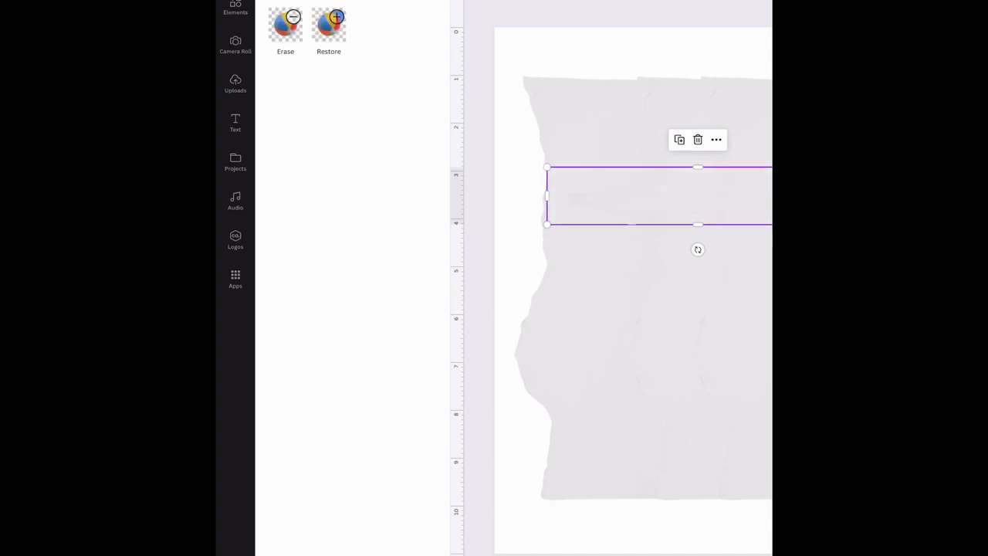
{"action": "left_click", "coordinate": [275, 2]}
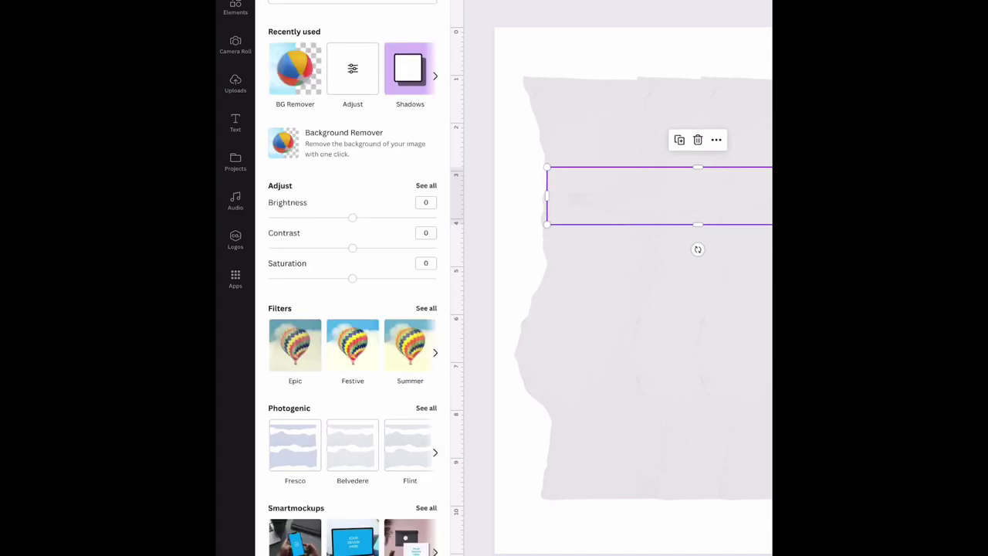
{"action": "left_click", "coordinate": [480, 2]}
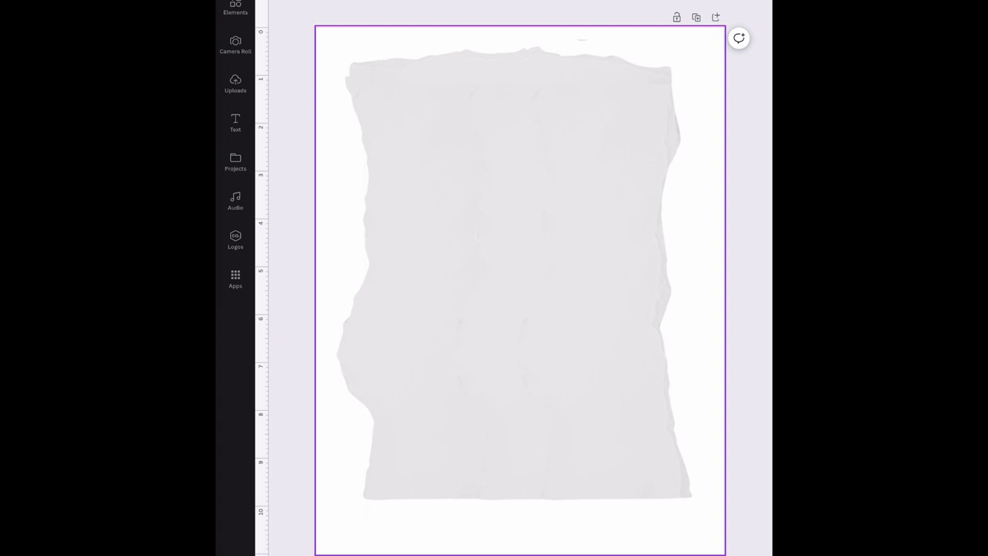
Insert the torn-strips picture from the camera roll again and crop it to its middle strip
{"action": "left_click", "coordinate": [235, 7]}
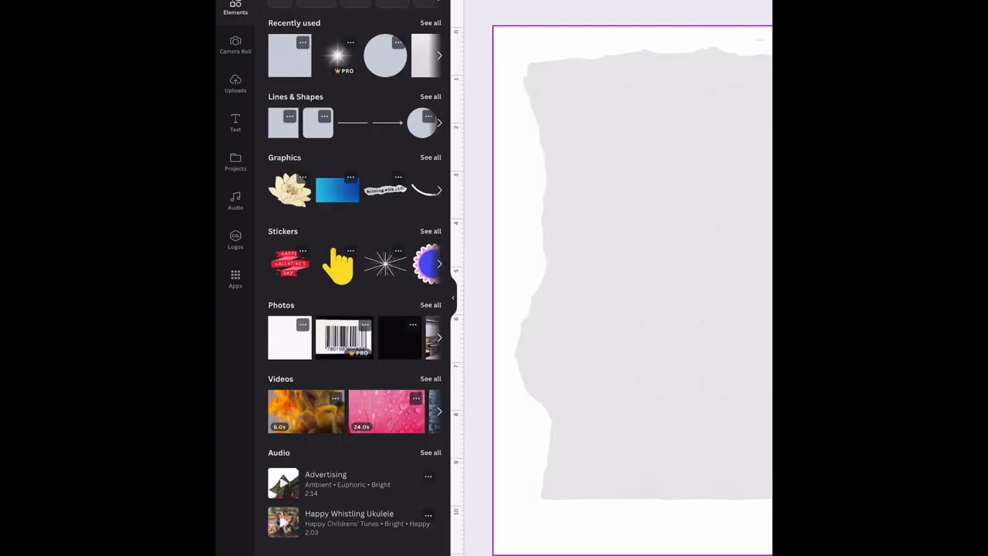
{"action": "left_click", "coordinate": [236, 45]}
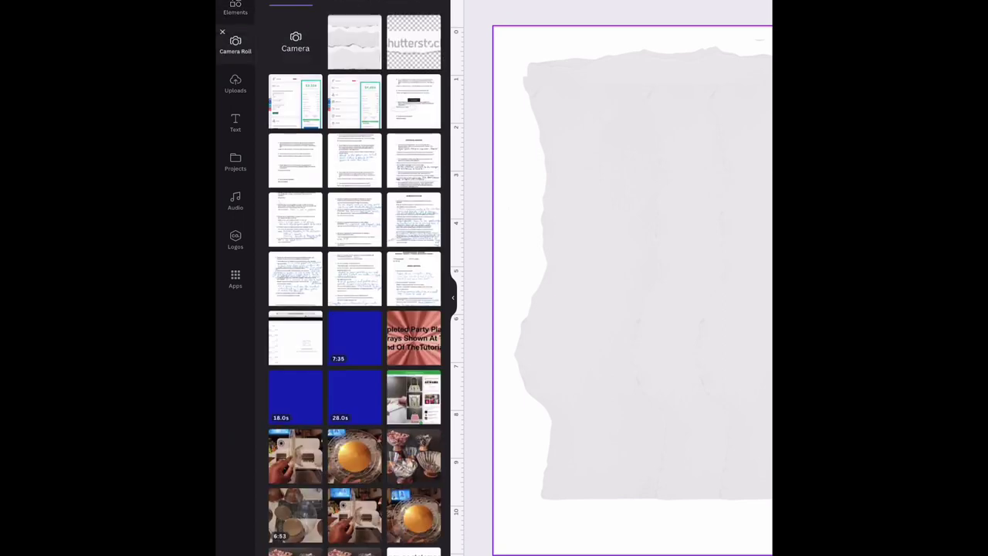
{"action": "left_click", "coordinate": [355, 42]}
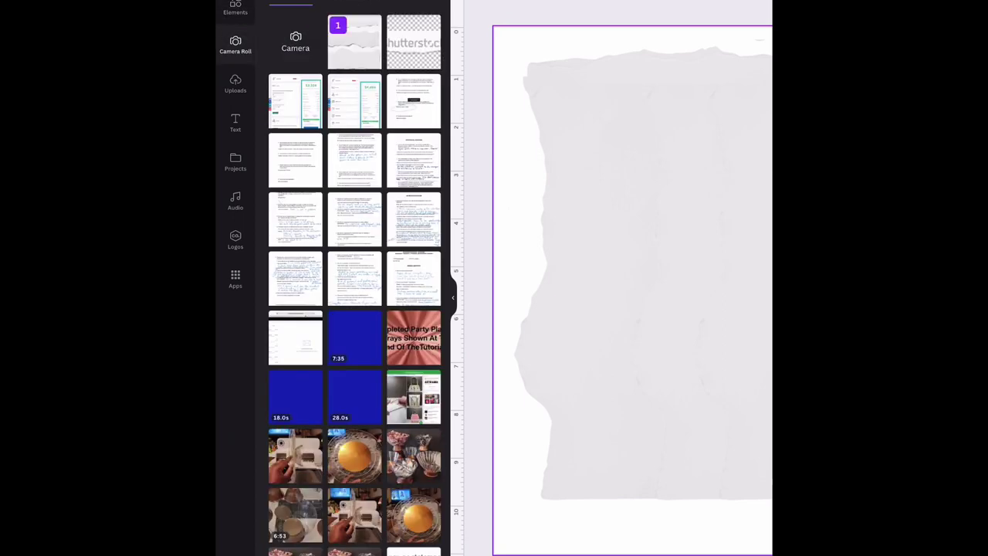
{"action": "left_click", "coordinate": [453, 298]}
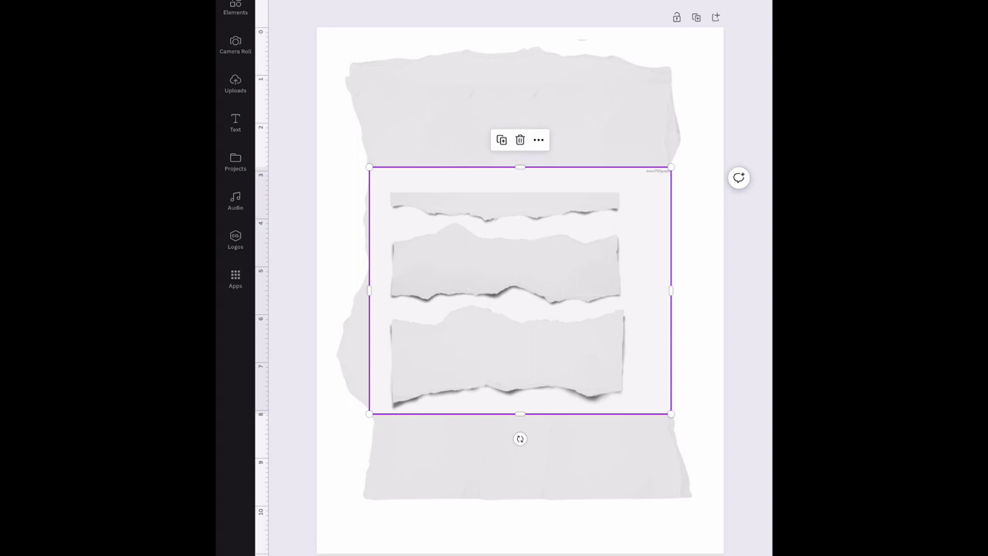
{"action": "left_click_drag", "start_coordinate": [520, 166], "coordinate": [520, 221]}
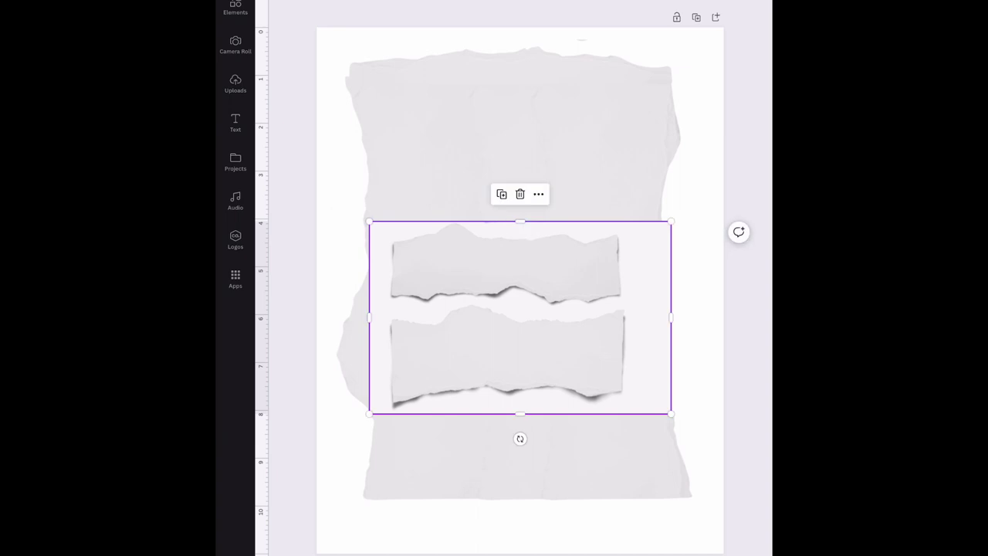
{"action": "left_click_drag", "start_coordinate": [520, 414], "coordinate": [520, 306]}
Remove the middle strip's background and fit it enlarged along the paper sheet's lower edge, torn side down
{"action": "left_click", "coordinate": [293, 1]}
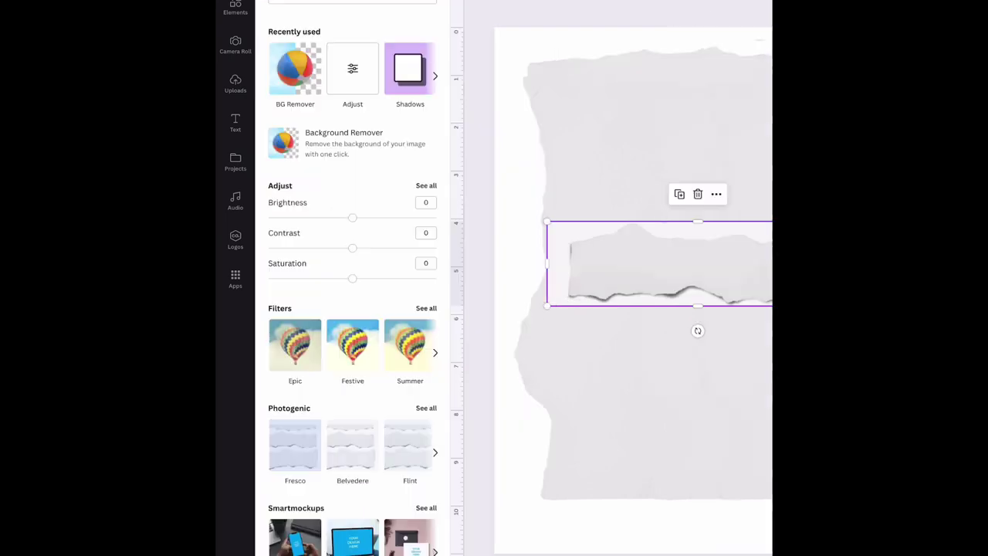
{"action": "left_click", "coordinate": [353, 143]}
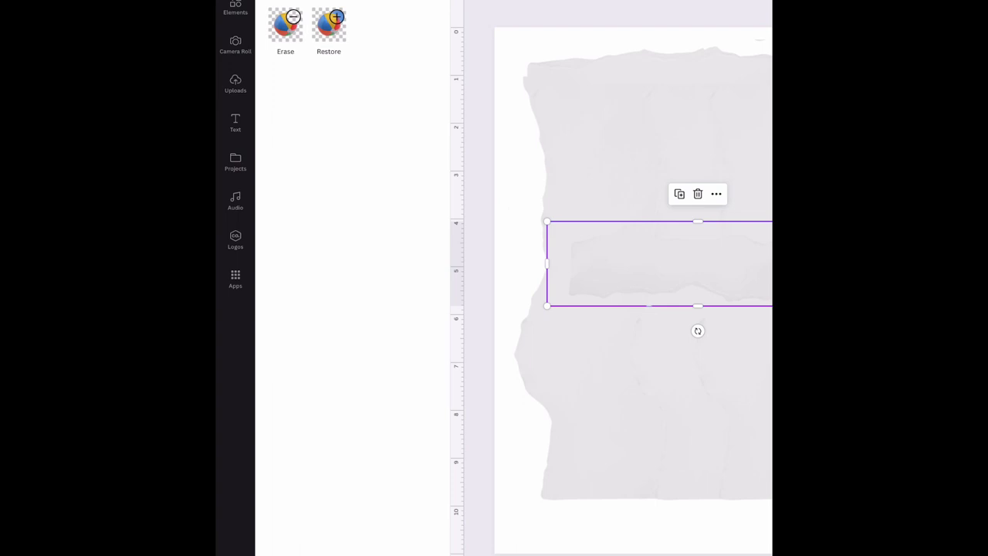
{"action": "left_click", "coordinate": [270, 2]}
{"action": "left_click", "coordinate": [489, 2]}
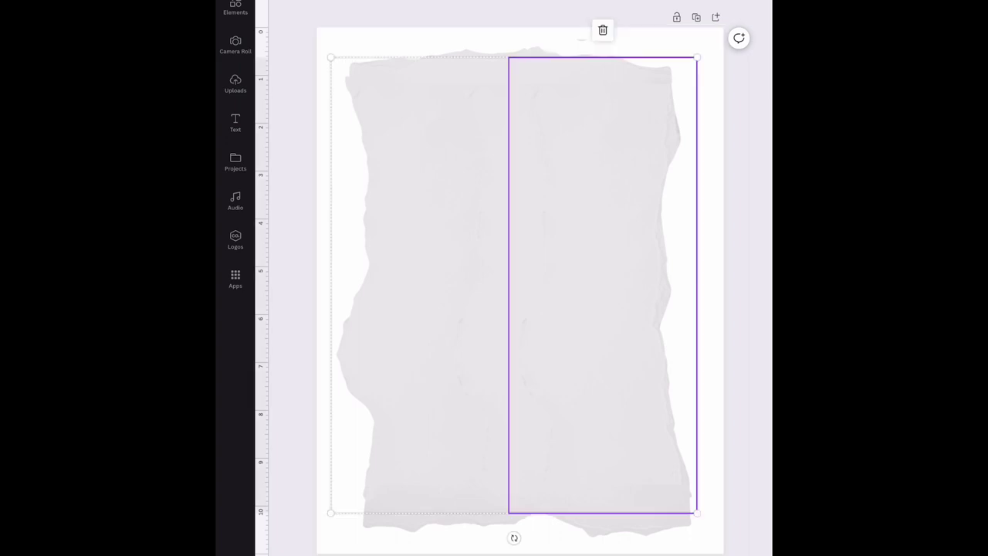
Group the paper sheet with the torn strips along its upper and lower edges
{"action": "left_click", "coordinate": [603, 30]}
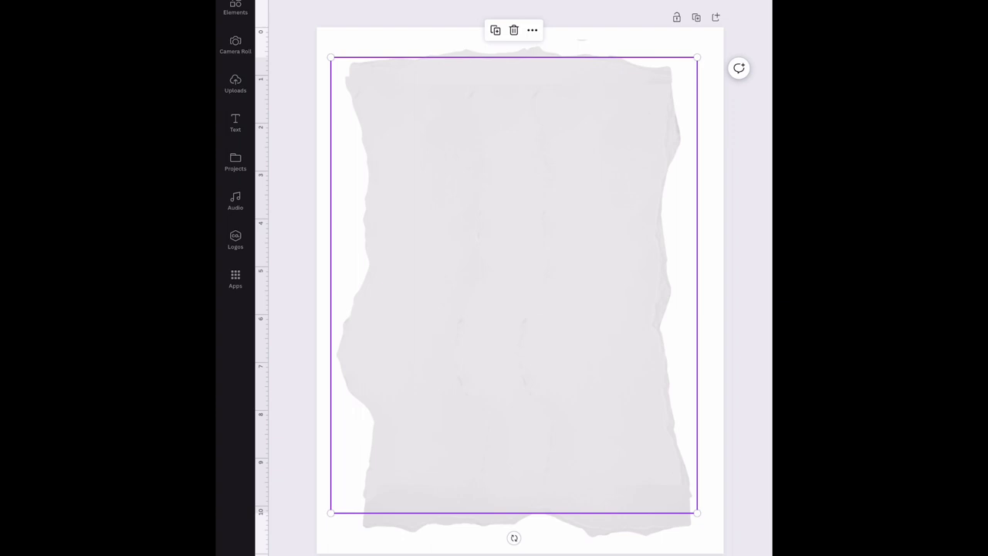
{"action": "left_click", "coordinate": [532, 29]}
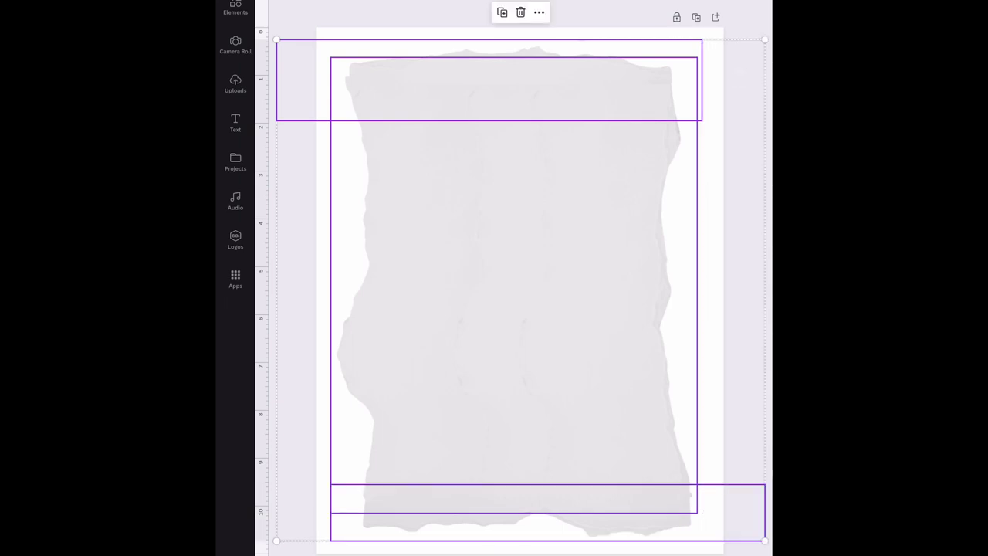
{"action": "key", "text": "ctrl+g"}
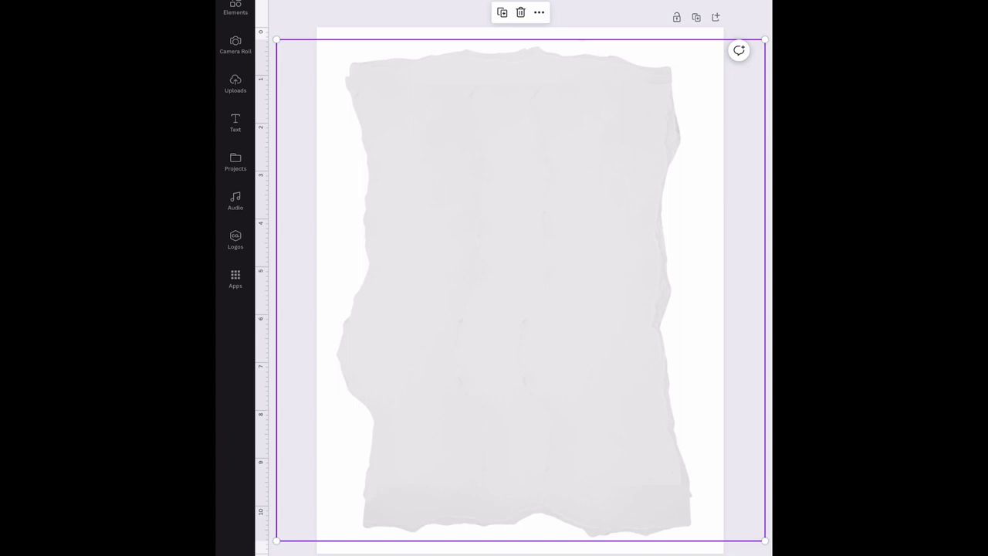
Enlarge the grouped torn-paper sheet to nearly the full page height and centre it on the page
{"action": "mouse_move", "coordinate": [520, 290]}
{"action": "left_mouse_down"}
{"action": "mouse_move", "coordinate": [539, 279]}
{"action": "mouse_move", "coordinate": [523, 283]}
{"action": "left_mouse_up"}
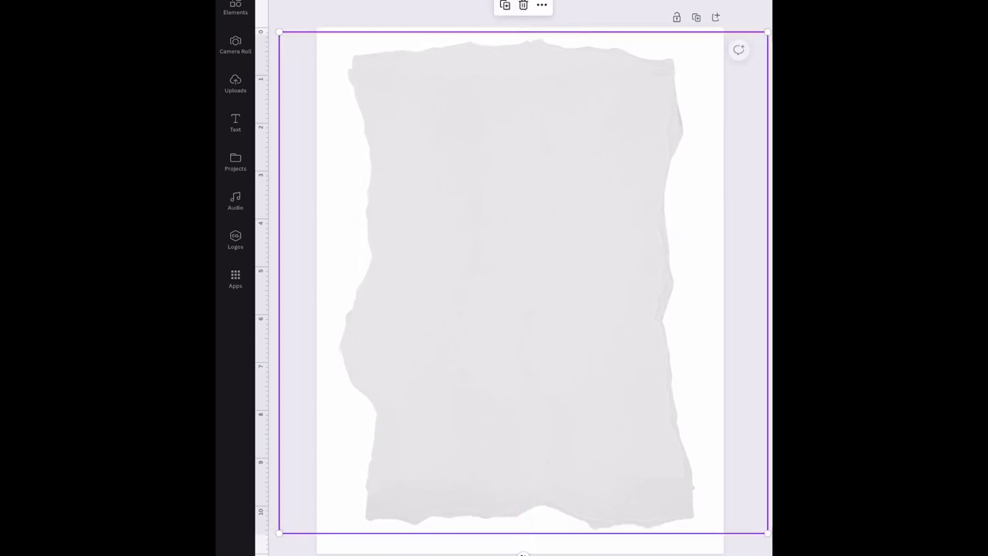
{"action": "left_click_drag", "start_coordinate": [280, 532], "coordinate": [256, 555]}
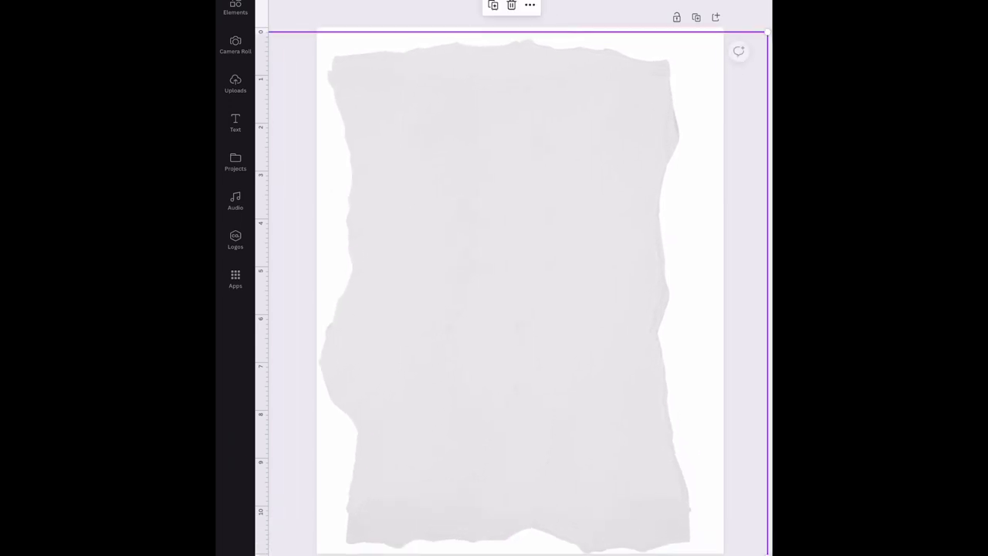
{"action": "left_click_drag", "start_coordinate": [512, 293], "coordinate": [527, 289]}
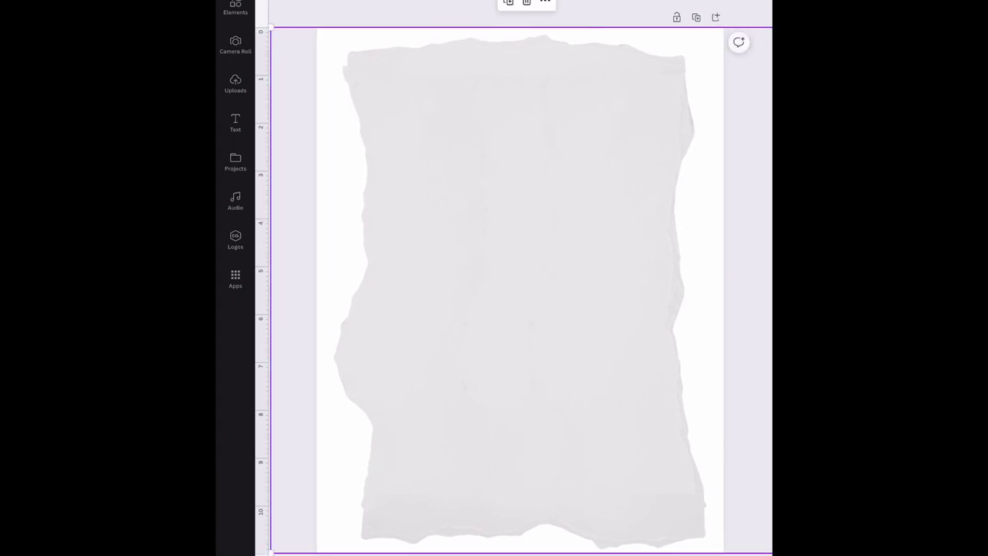